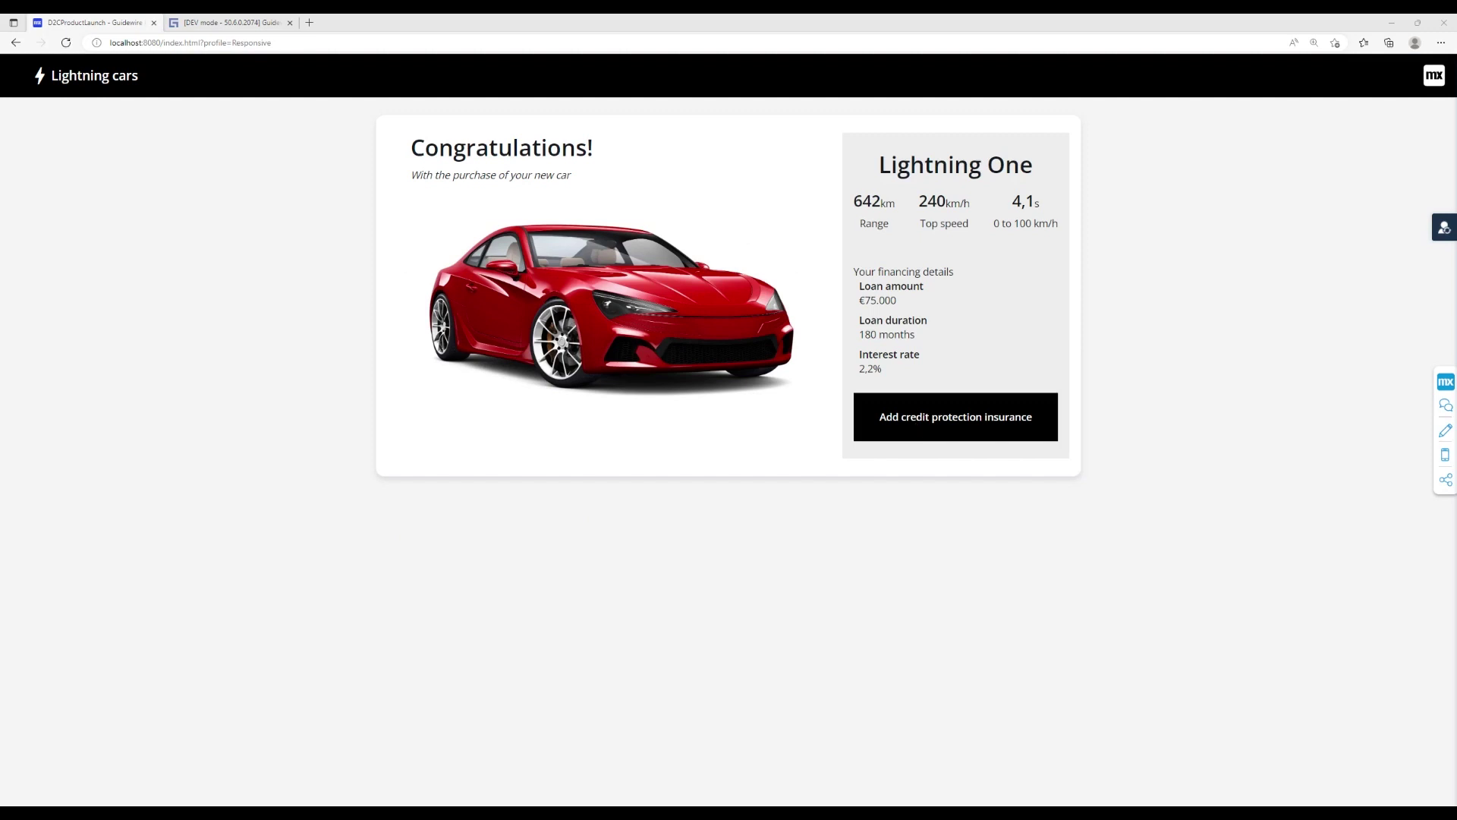
- Add credit protection insurance to the Lightning One purchase financed with a €75,000, 180-month loan
left_click(916, 423)
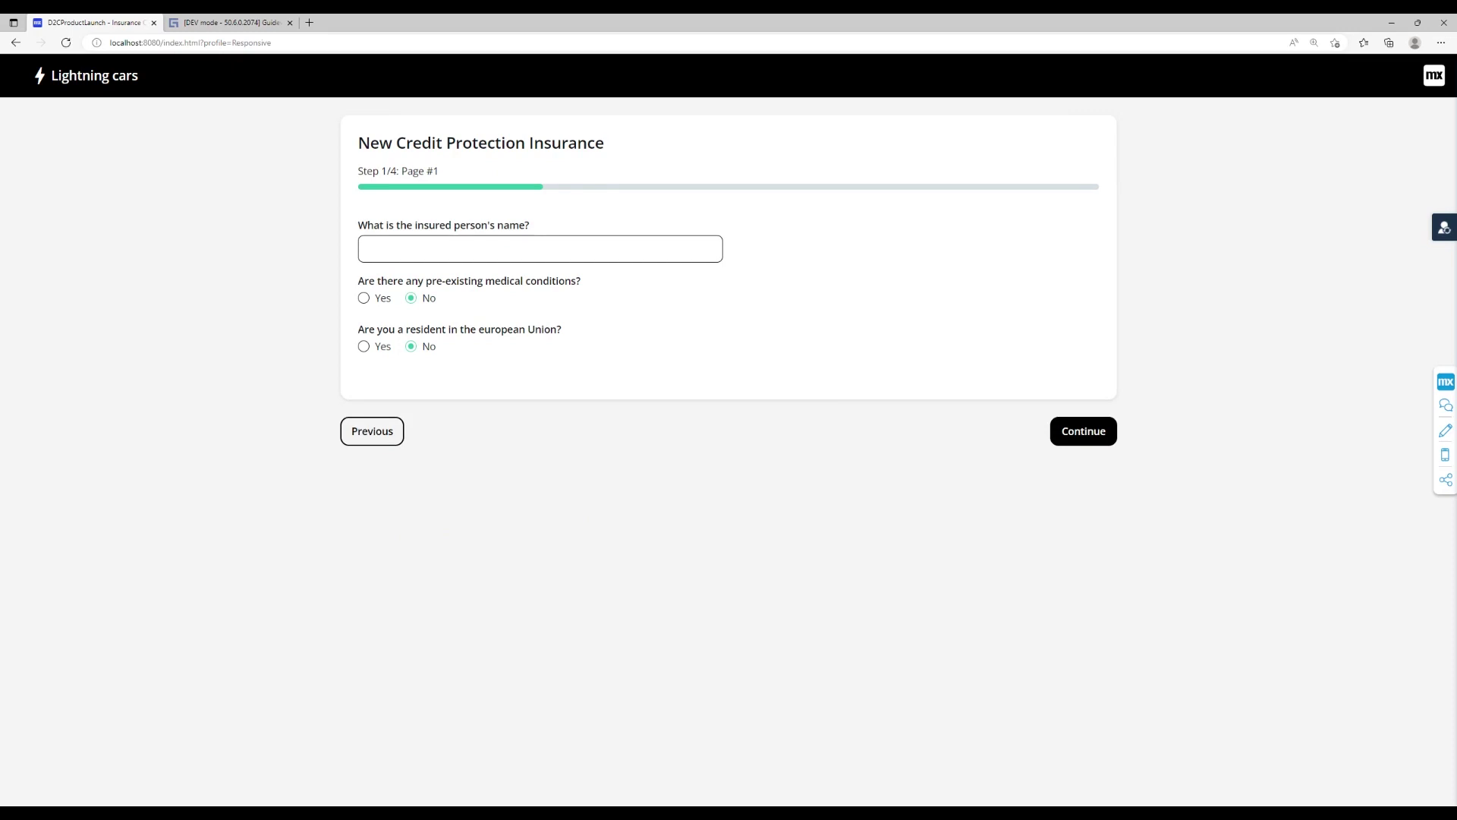
- Enter the insured person's full name, answer Yes to EU resident, and continue to Owner Information
type("Marne van Wijk")
left_click(367, 349)
left_click(1084, 431)
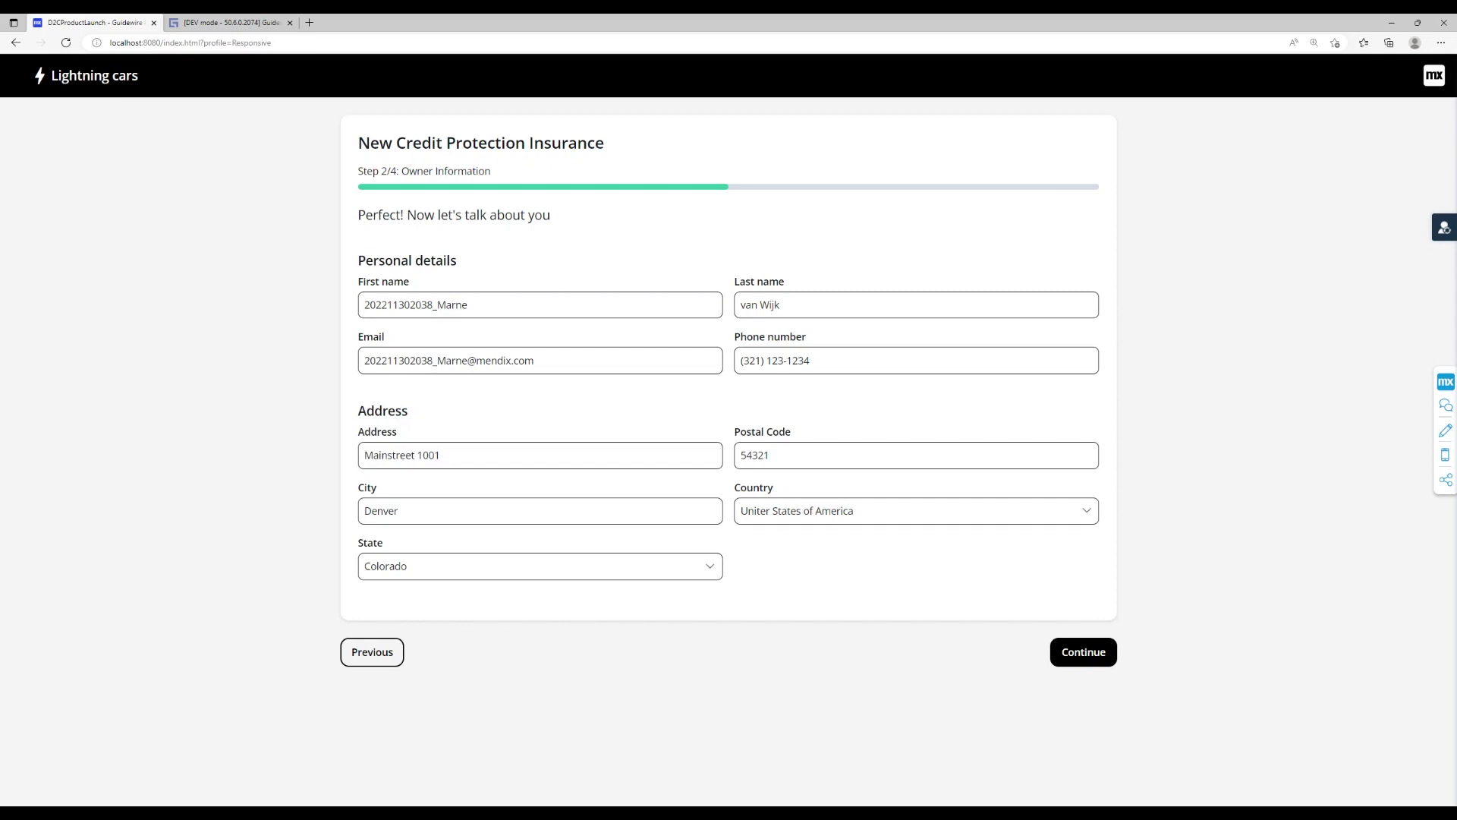
- Continue past Owner Information and uncheck the Temporary Total Disability coverage
left_click(1090, 654)
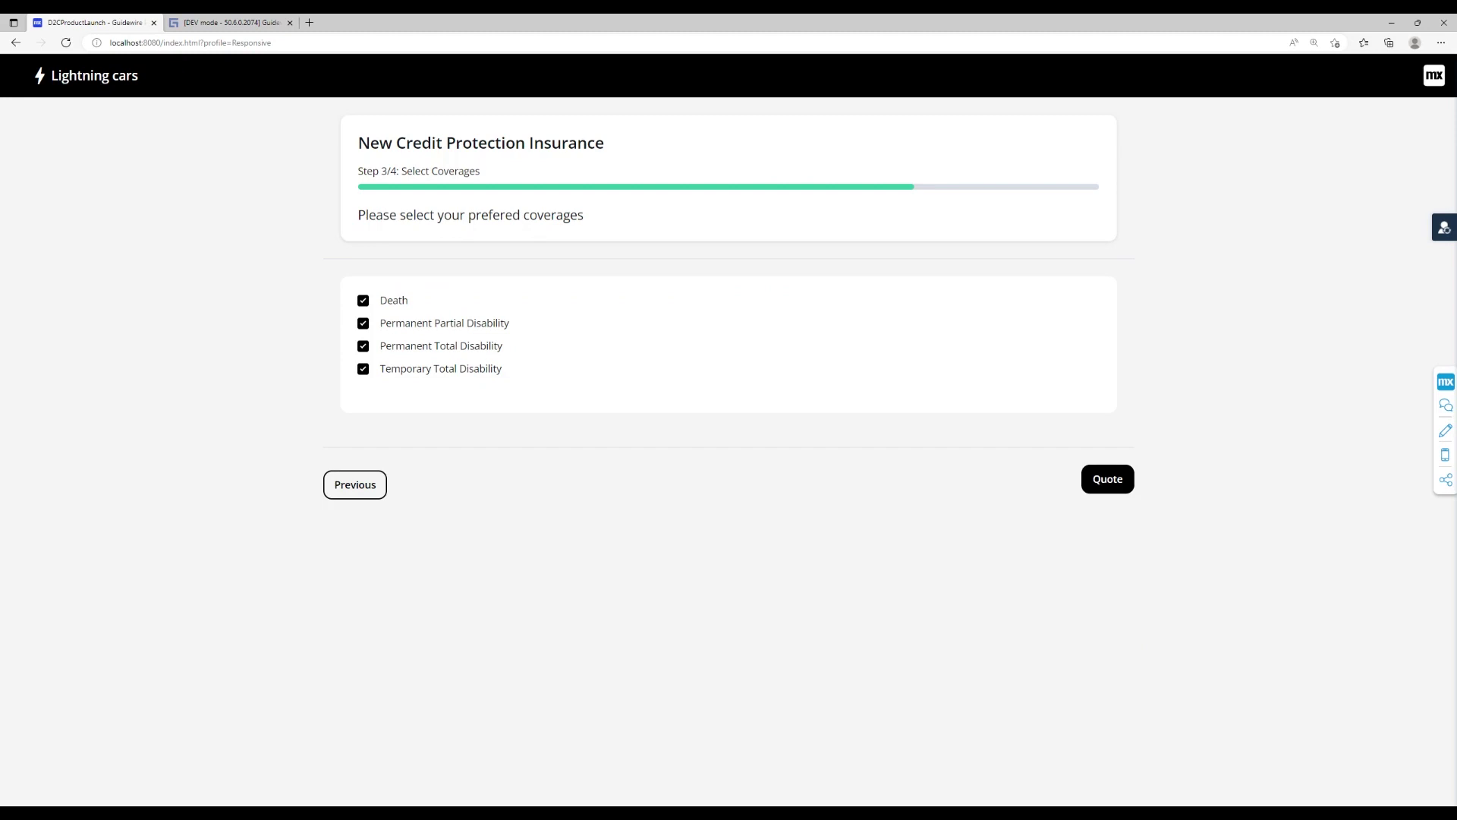
left_click(364, 370)
- In PolicyCenter's My Accounts, open the newest account to confirm its draft submission, then return to Lightning cars
left_click(247, 24)
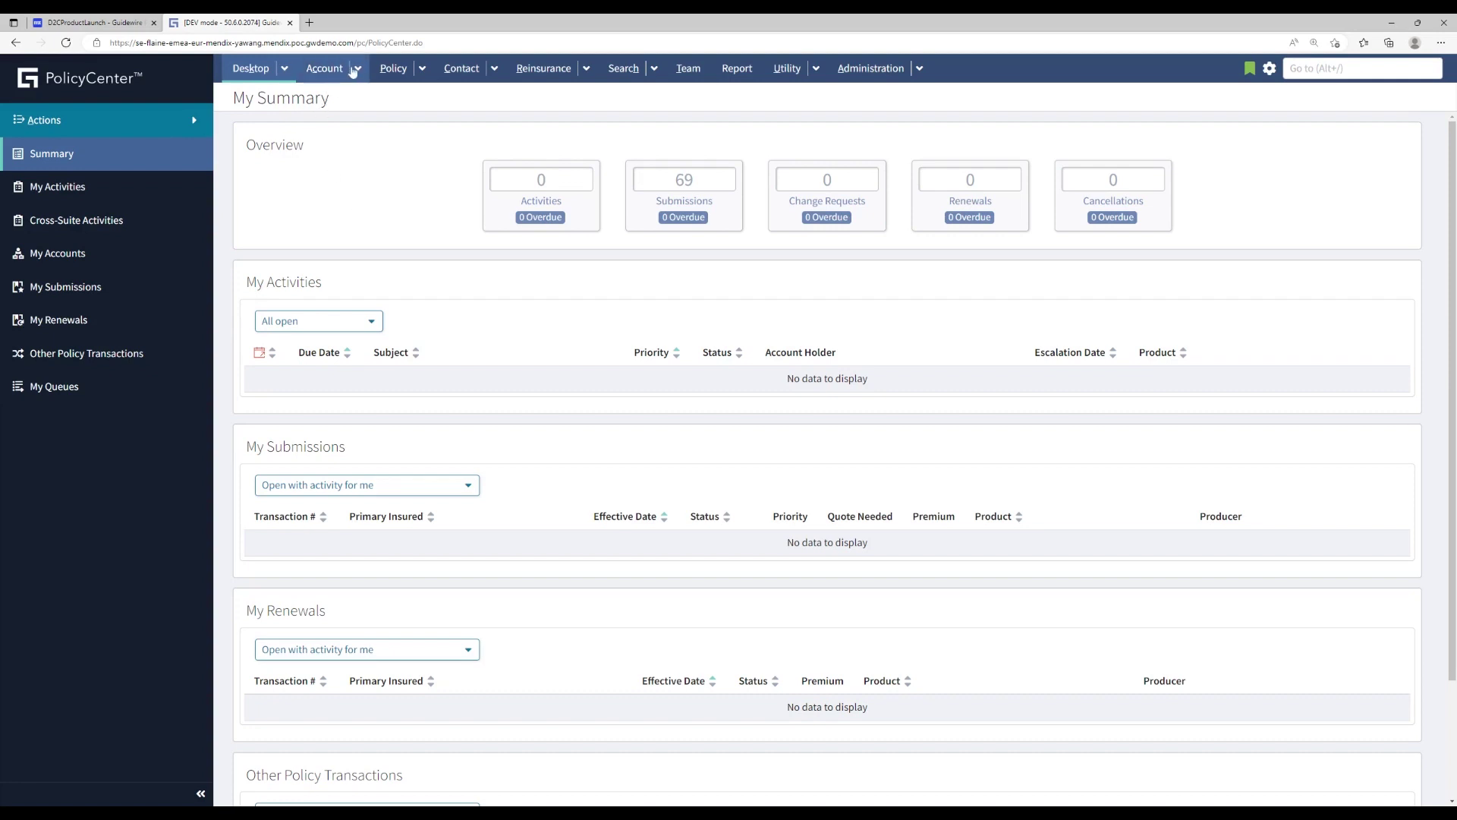
left_click(285, 68)
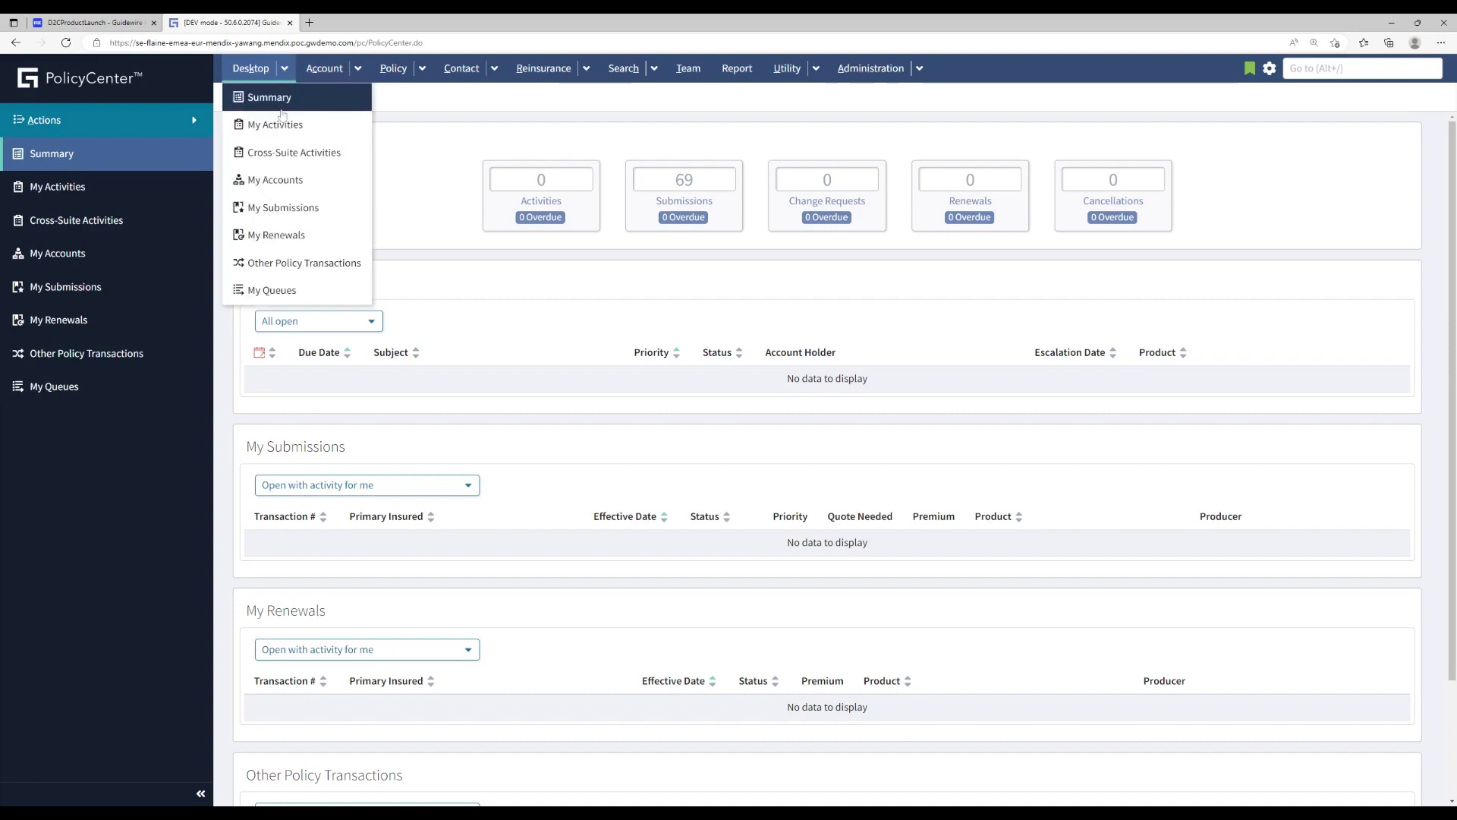
left_click(282, 177)
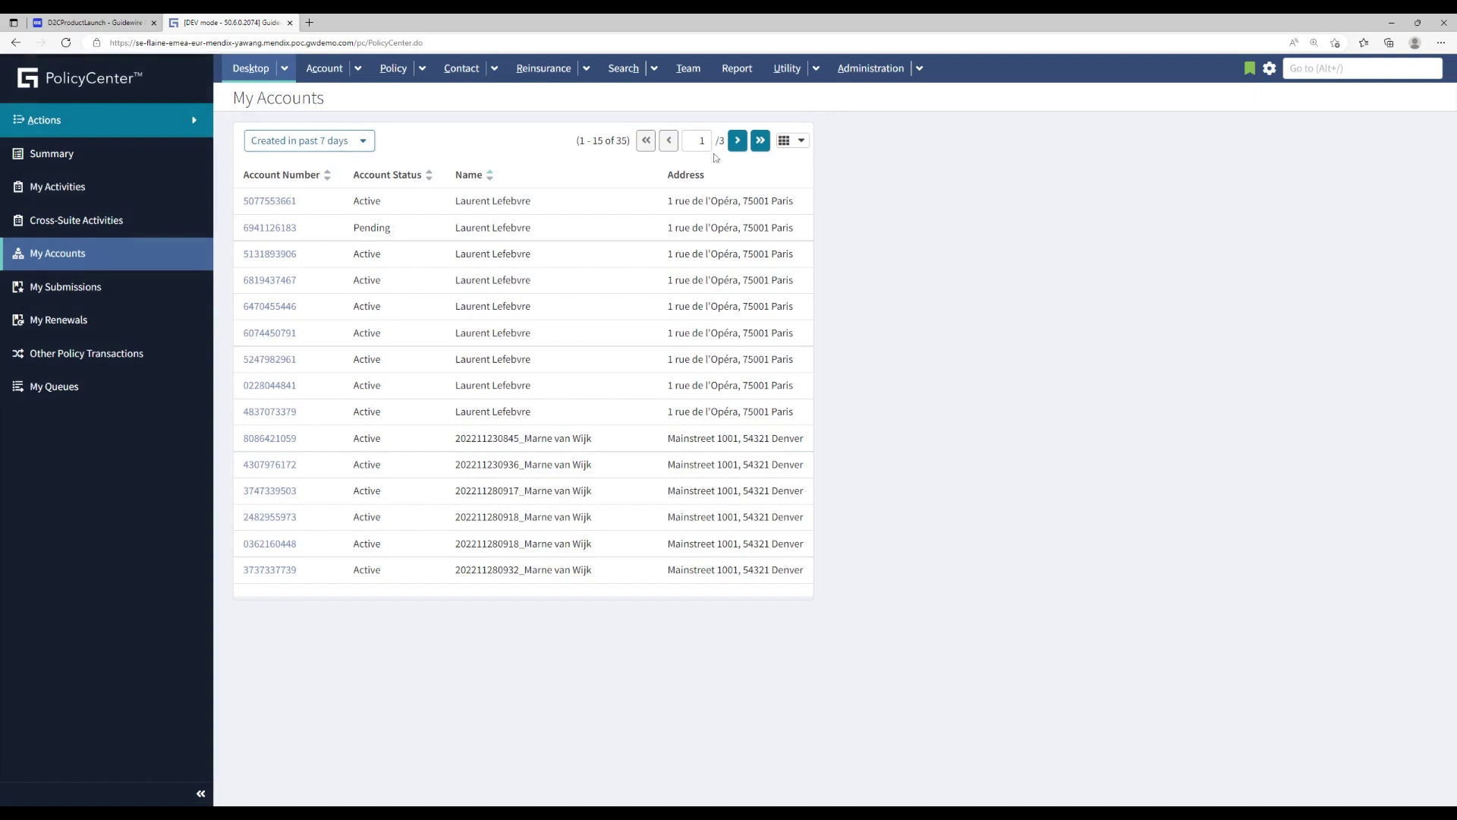
left_click(759, 141)
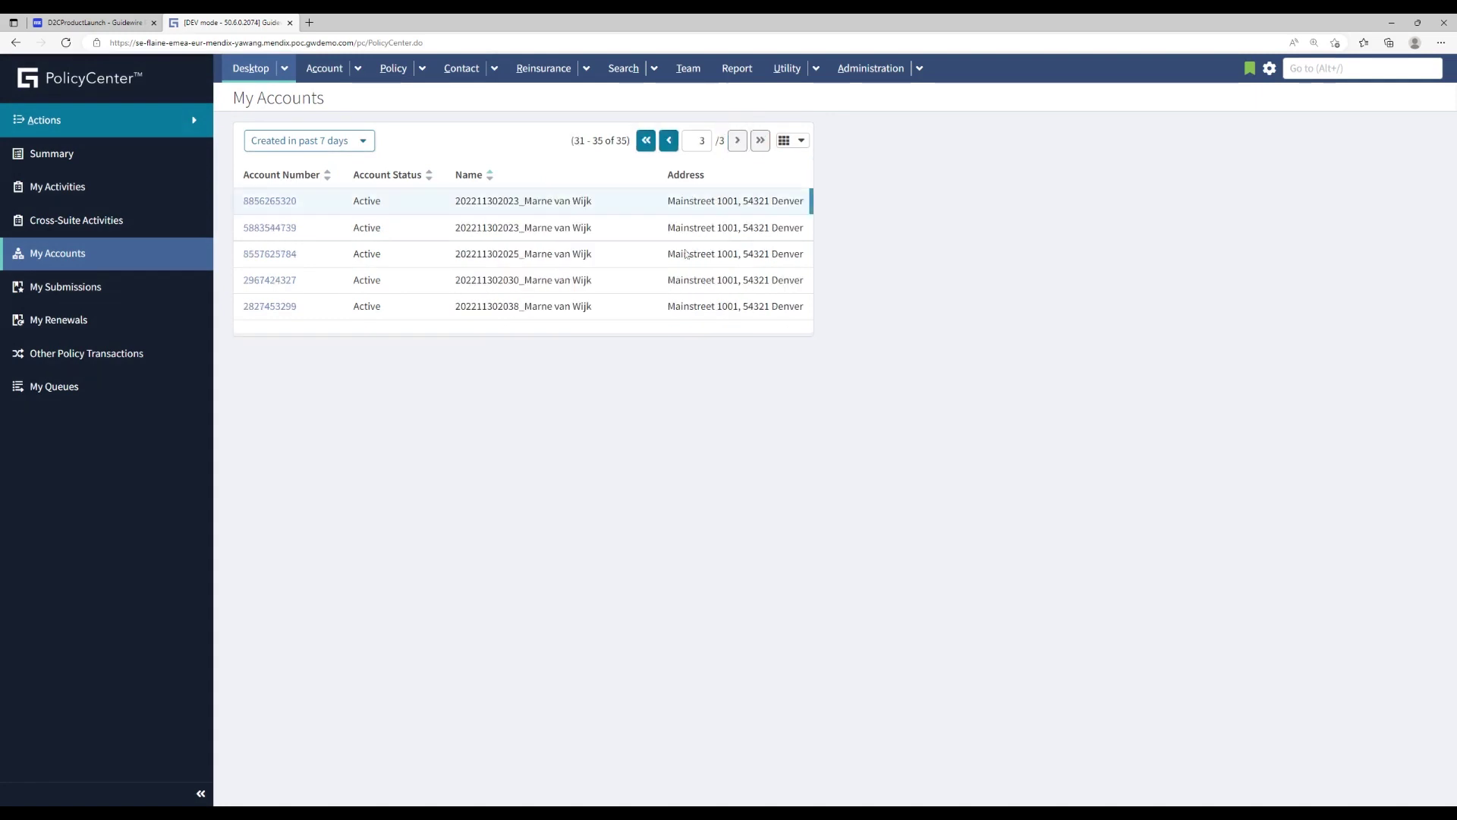
left_click(270, 307)
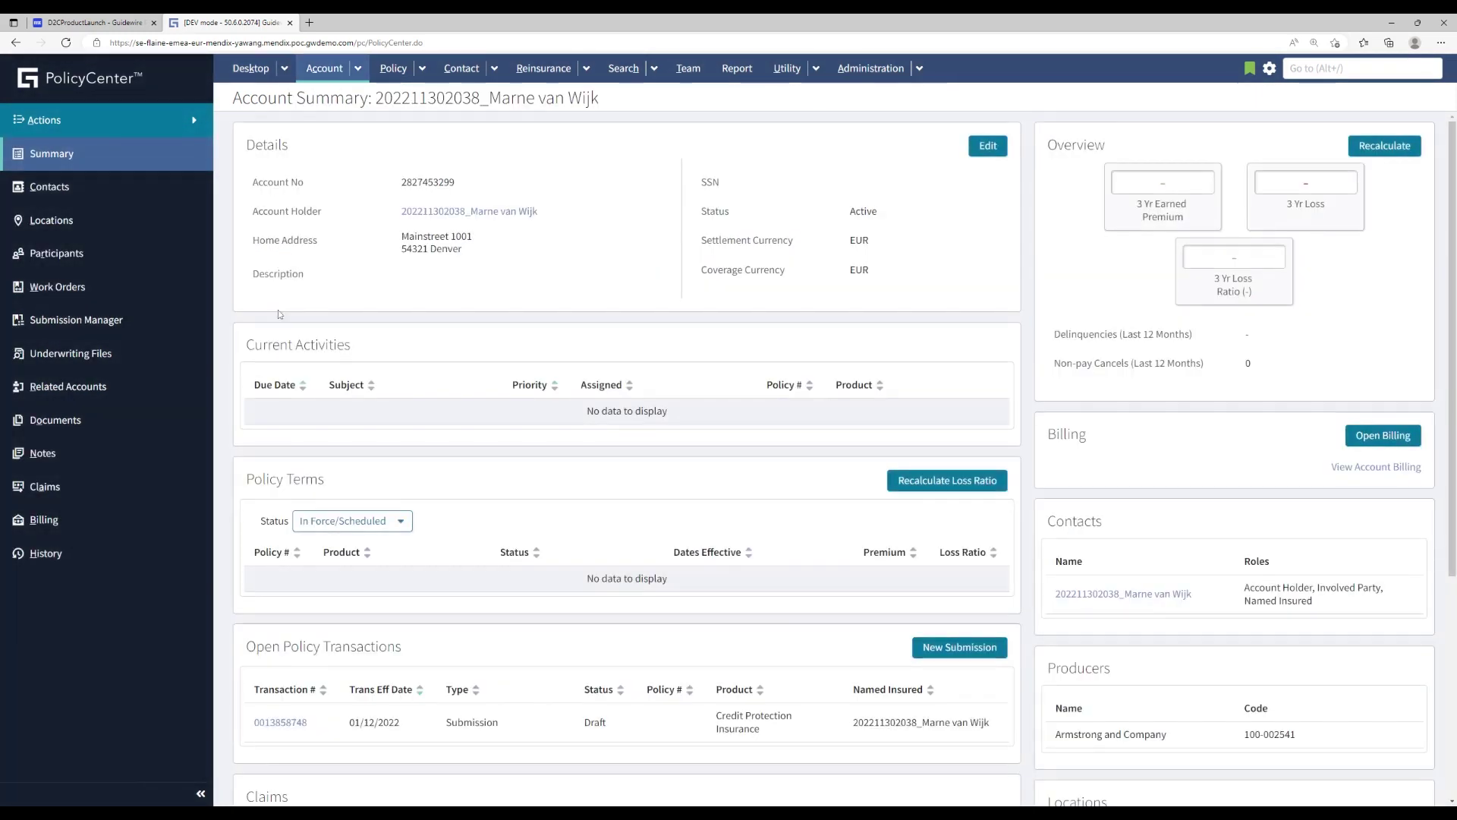
left_click(109, 28)
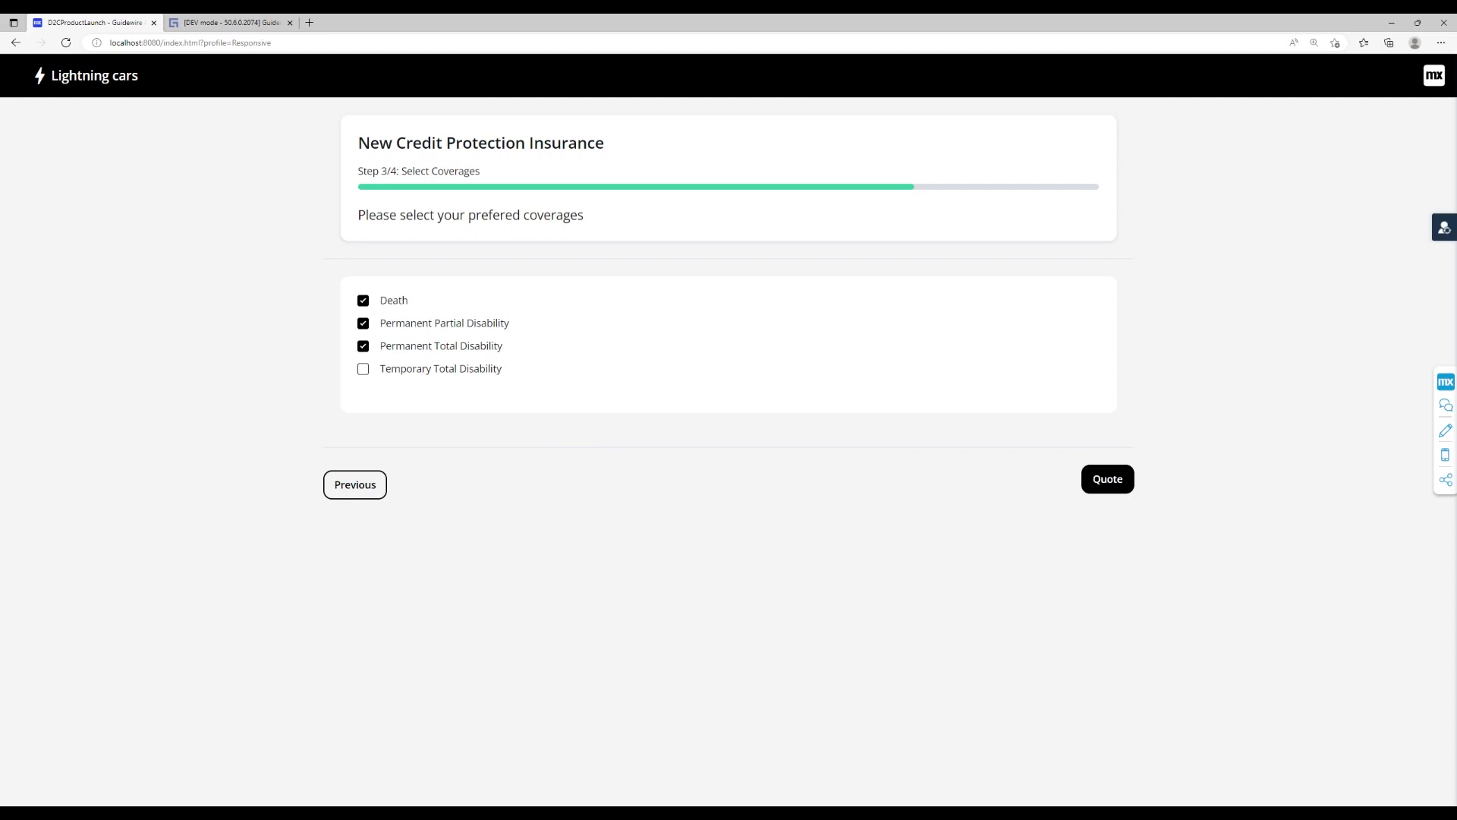
- Get a quote for the three coverages (€36.27 per month) and enroll in it
left_click(1108, 480)
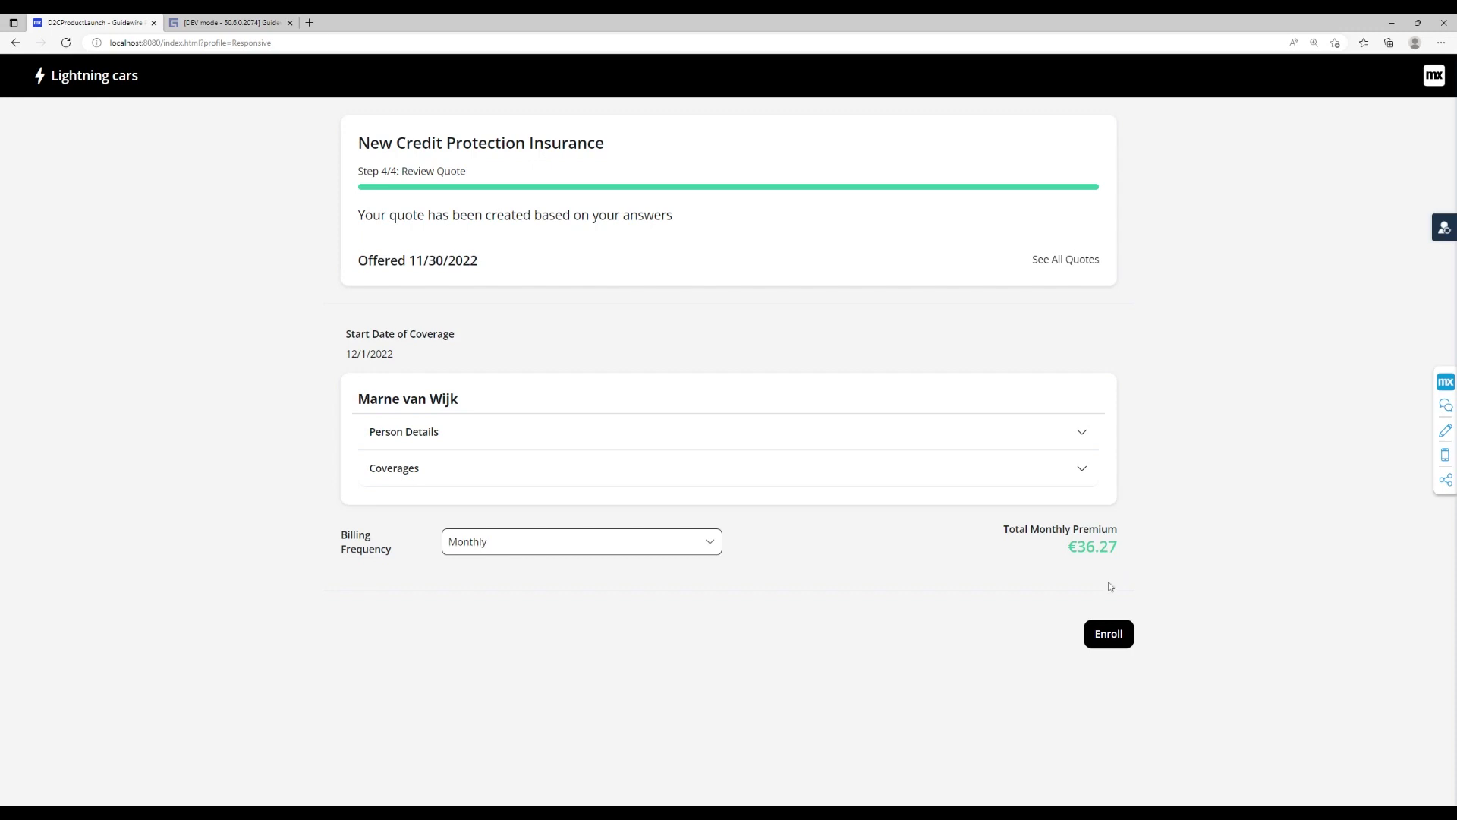
left_click(1109, 634)
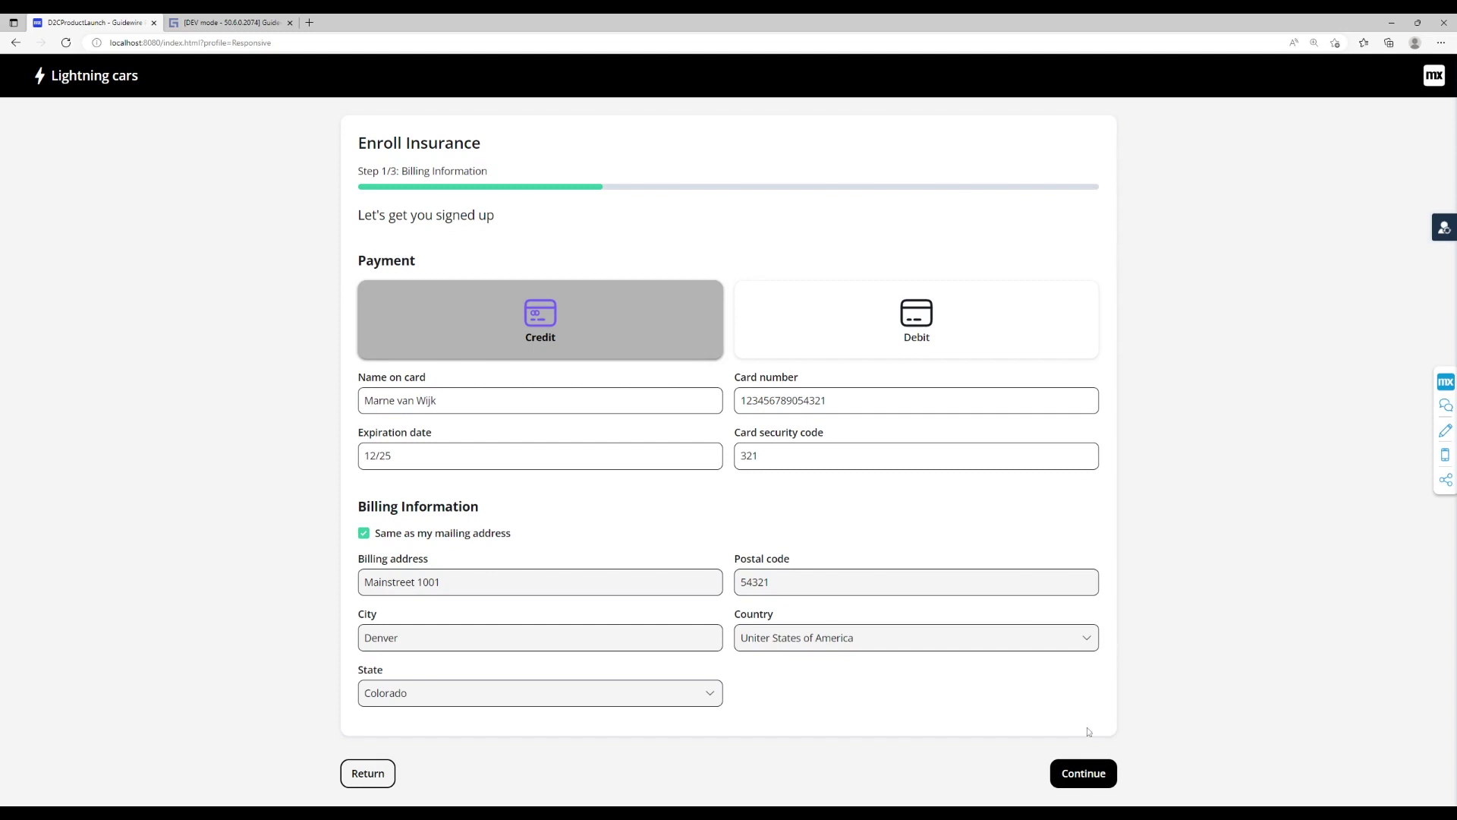
- Accept the prefilled billing details and the terms and conditions, then purchase the insurance
left_click(1089, 782)
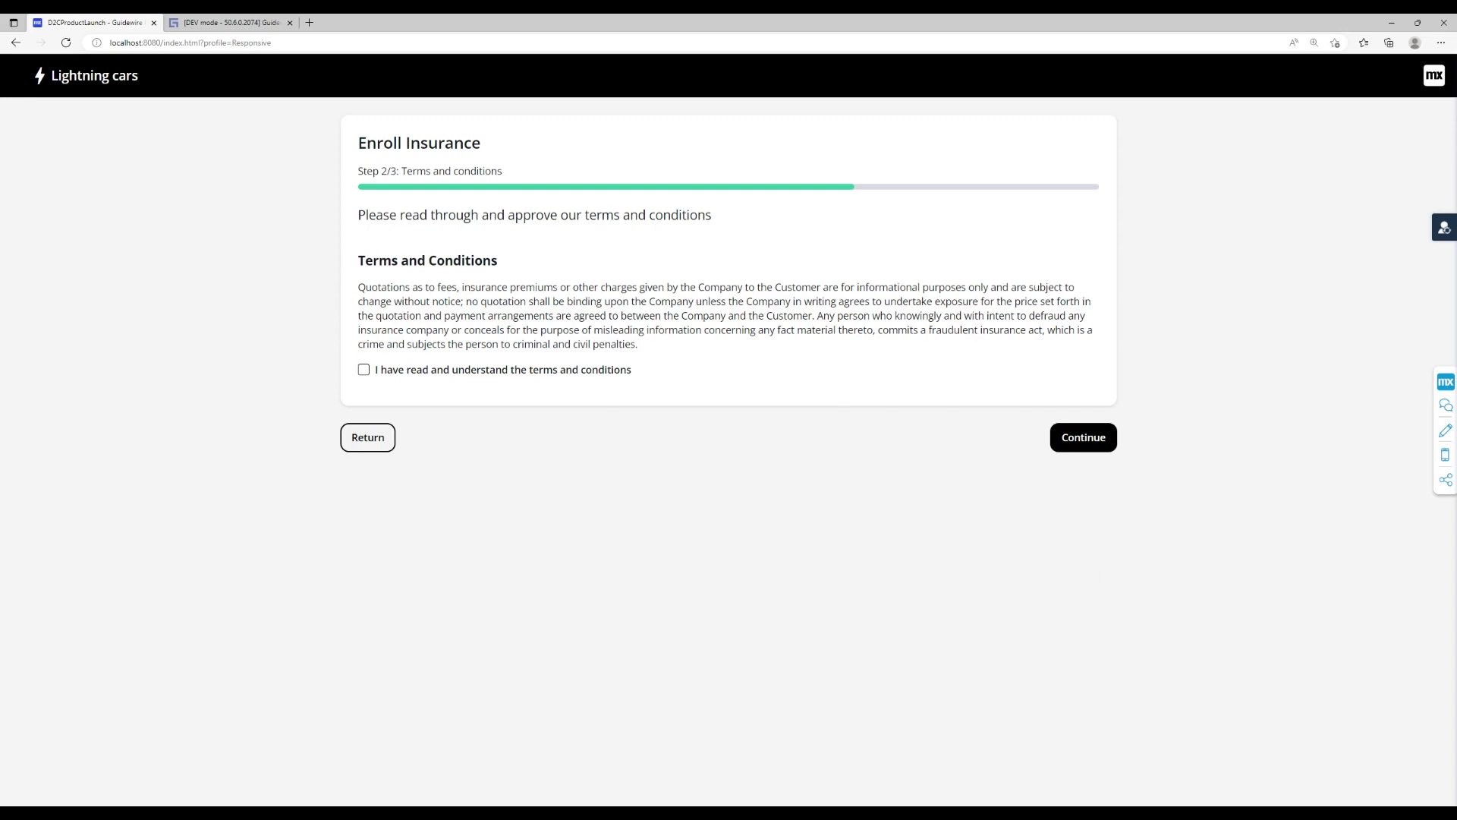
left_click(364, 371)
left_click(1067, 439)
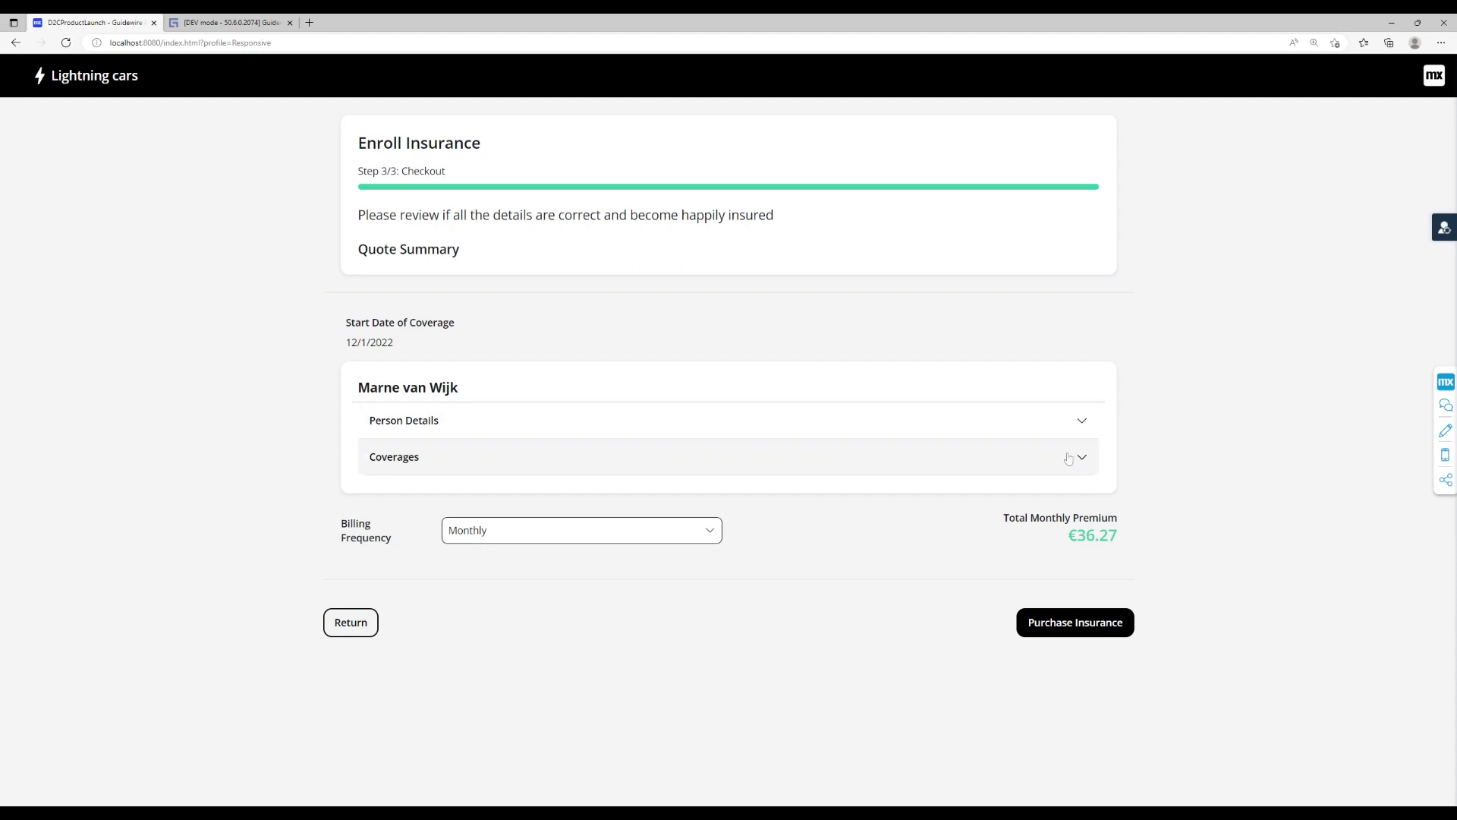
left_click(1078, 631)
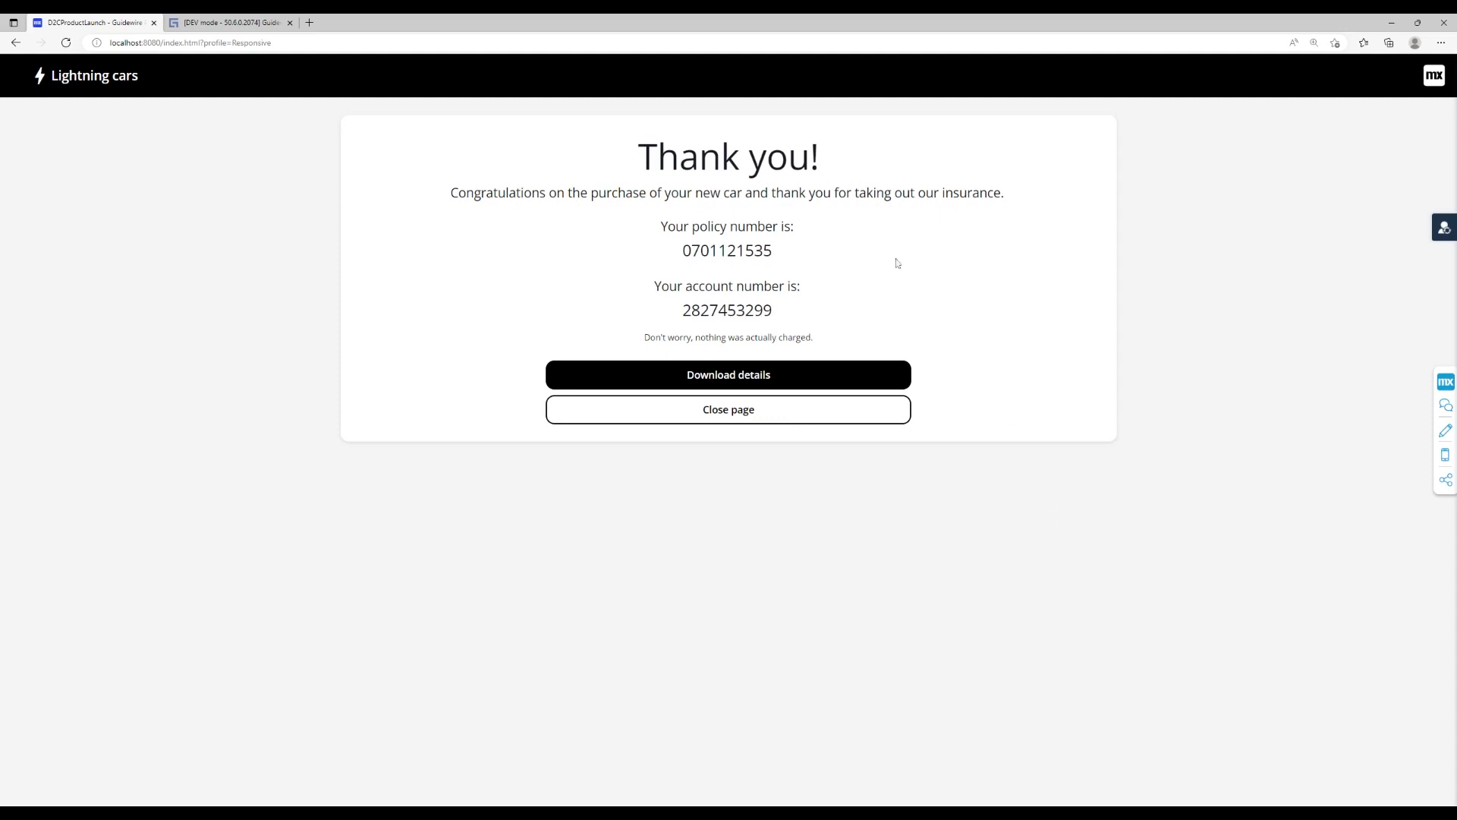
- Copy the issued policy number and switch to the PolicyCenter tab
double_click(727, 251)
key("ctrl+c")
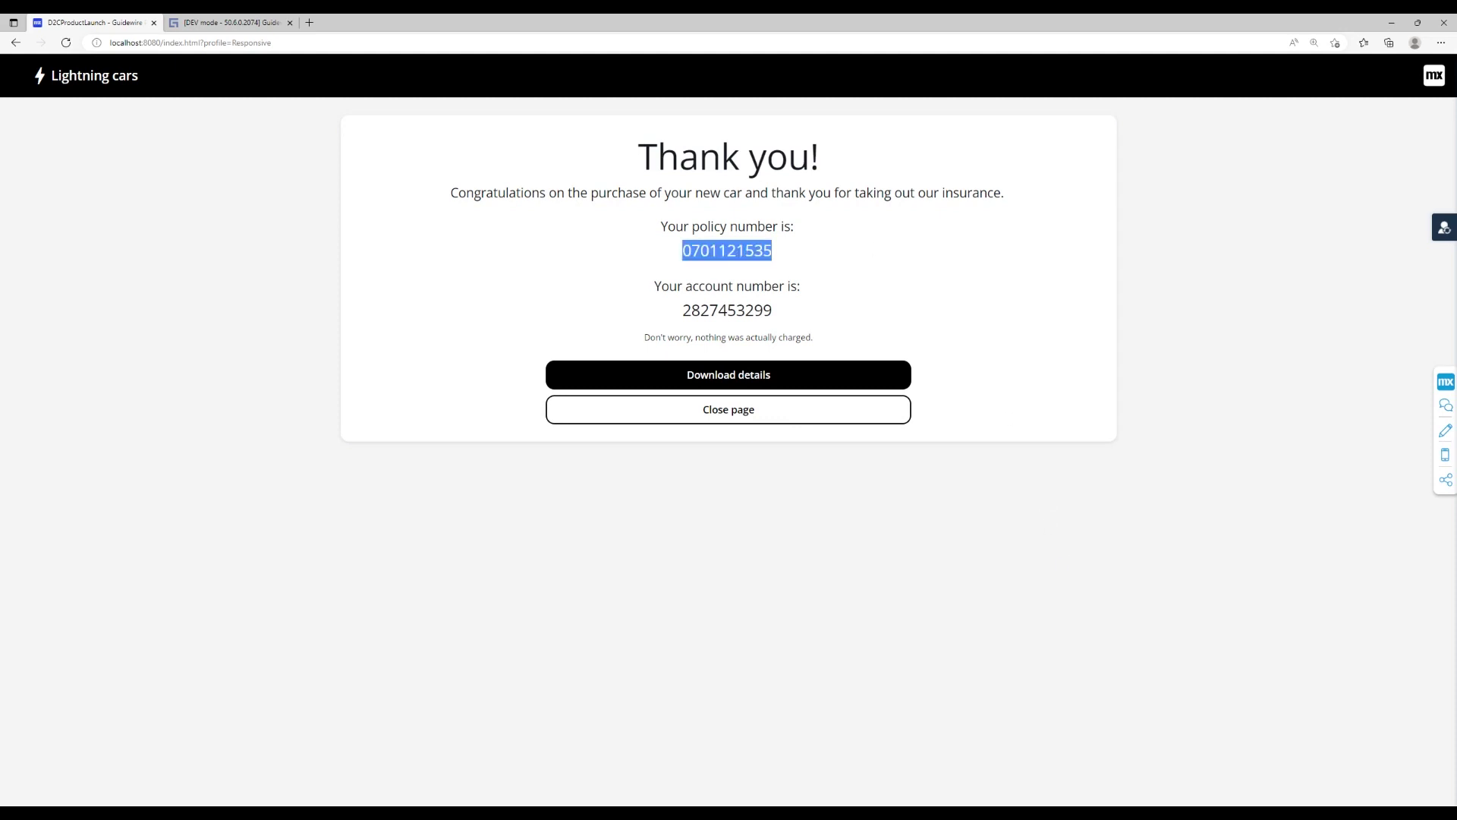
left_click(231, 23)
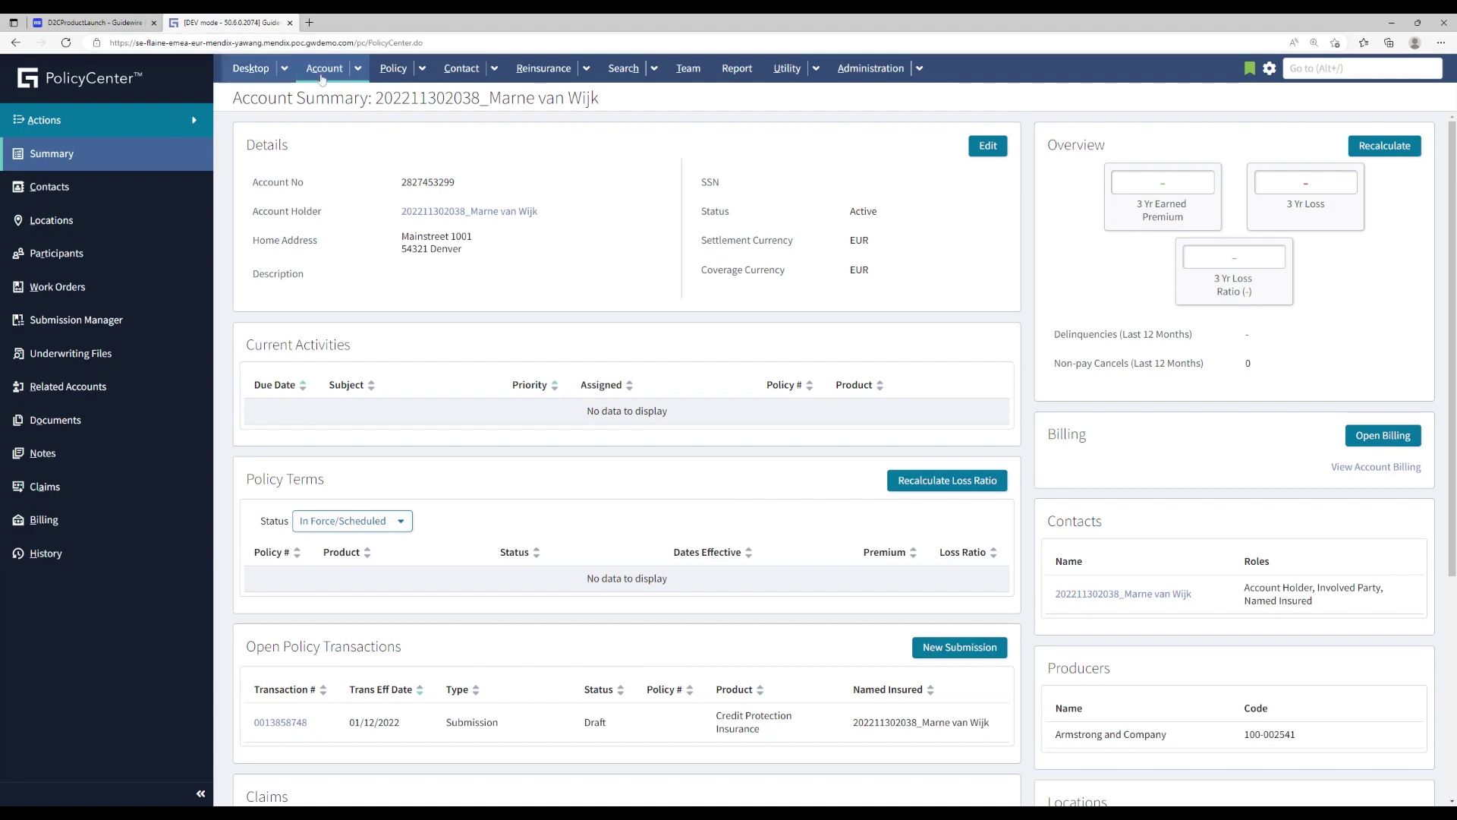
- Search PolicyCenter policies by the pasted policy number and open the found policy
left_click(653, 68)
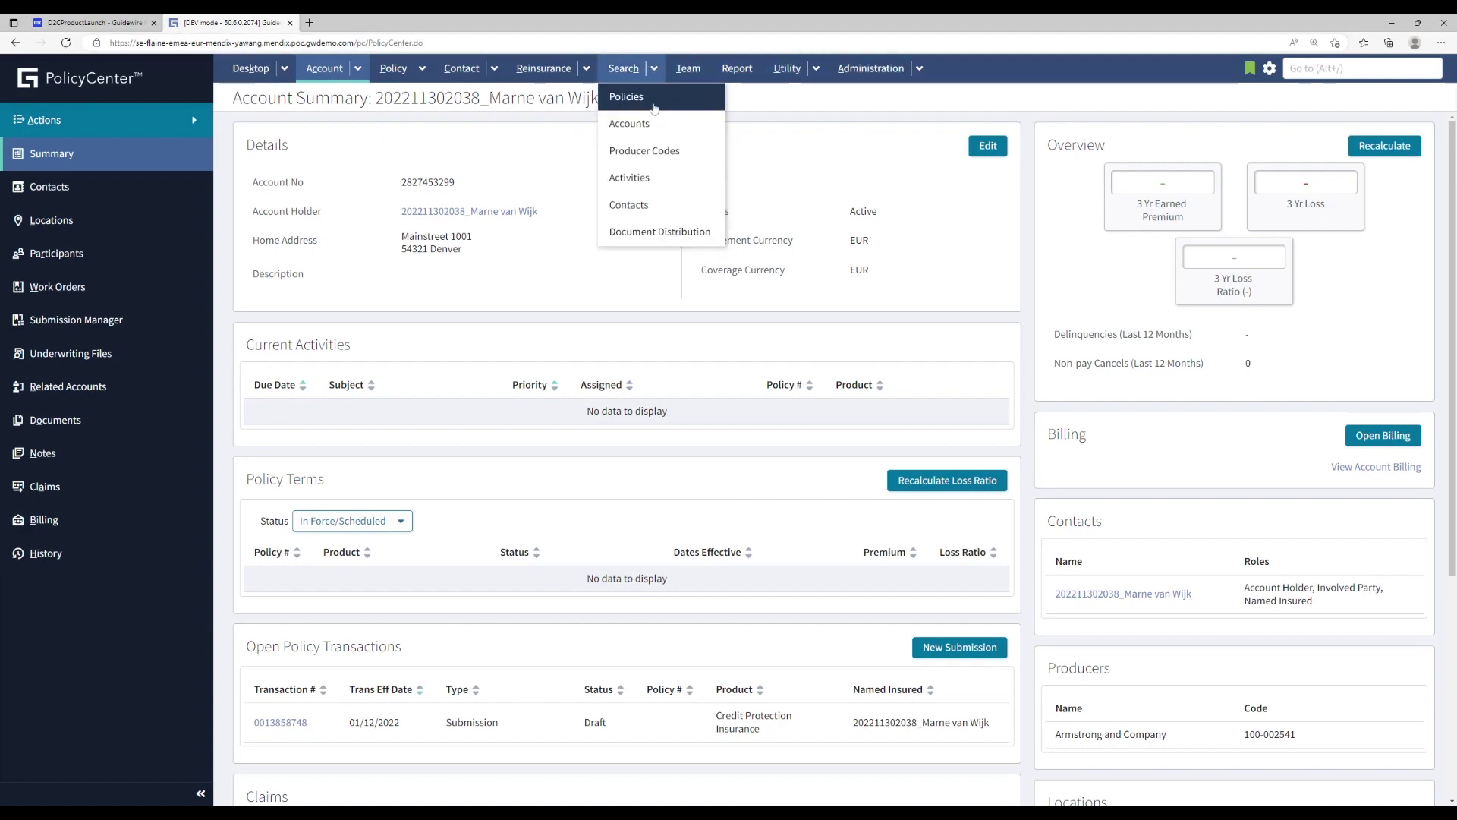
left_click(641, 97)
left_click(925, 187)
key("ctrl+a")
key("ctrl+v")
left_click(275, 600)
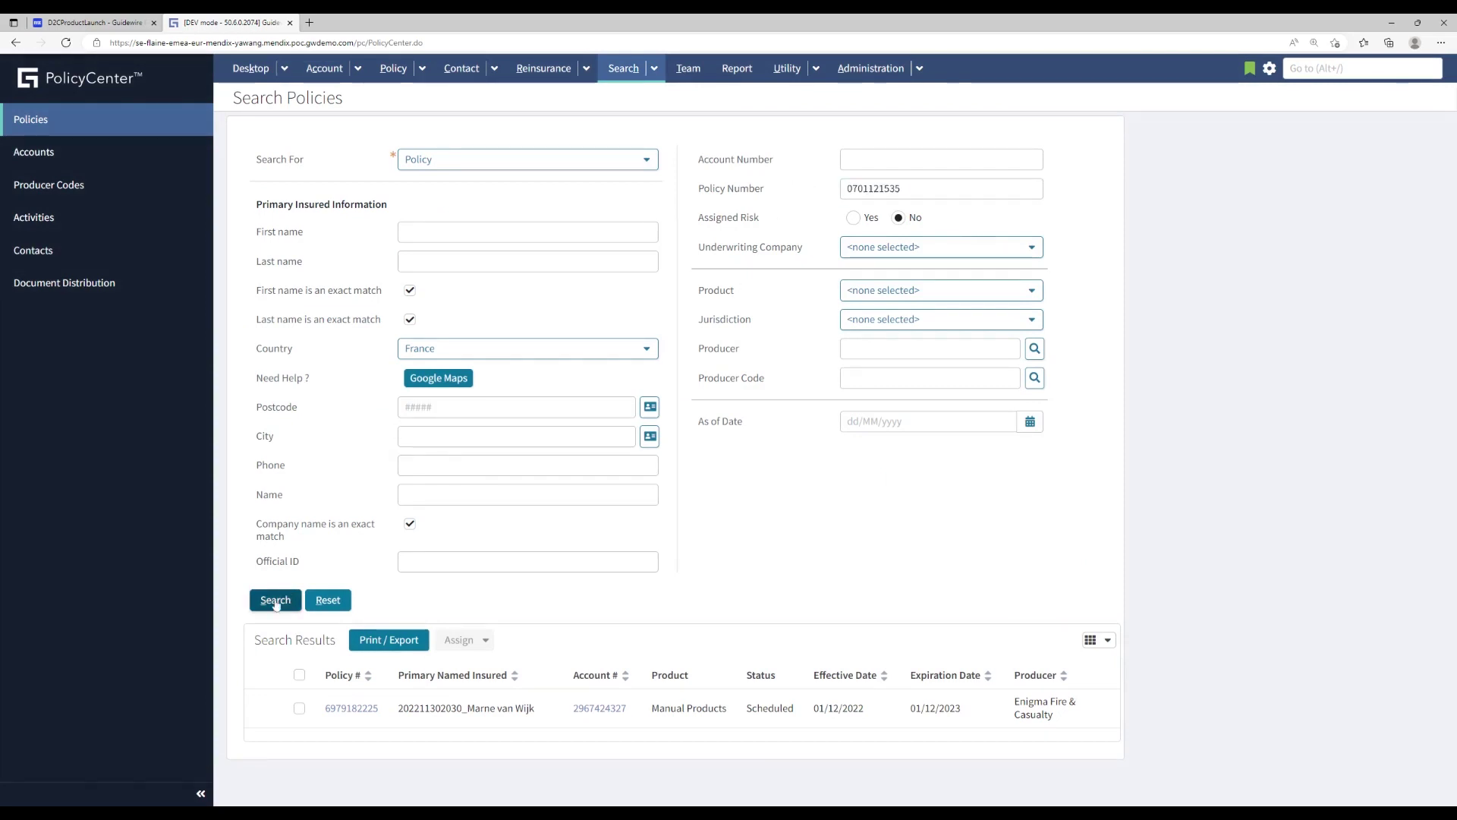
left_click(351, 708)
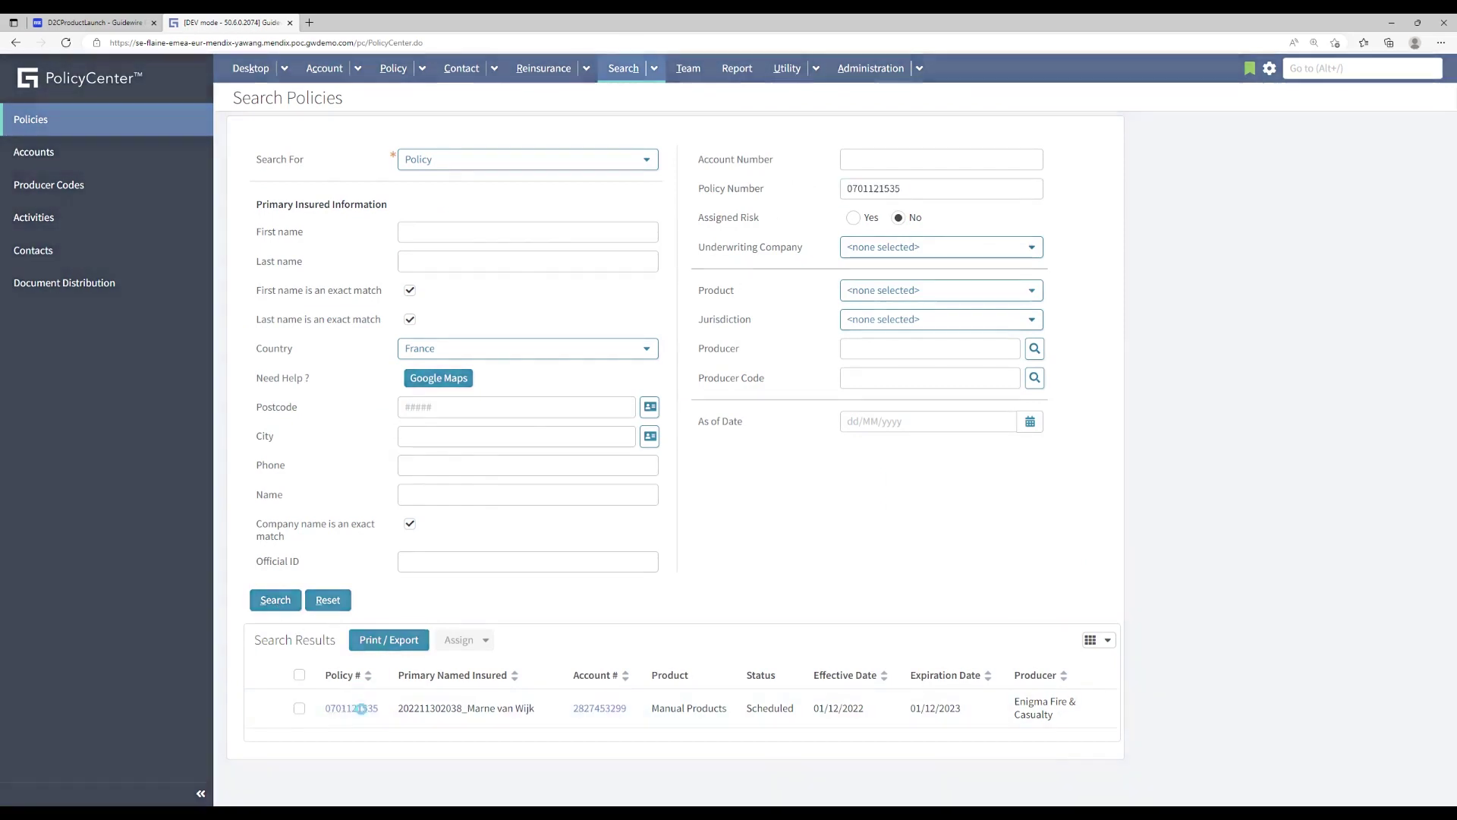
- Open the submission transaction and view the Insured Person risk object's coverages on the Credit Protection Line
scroll(395, 643, "down", 5)
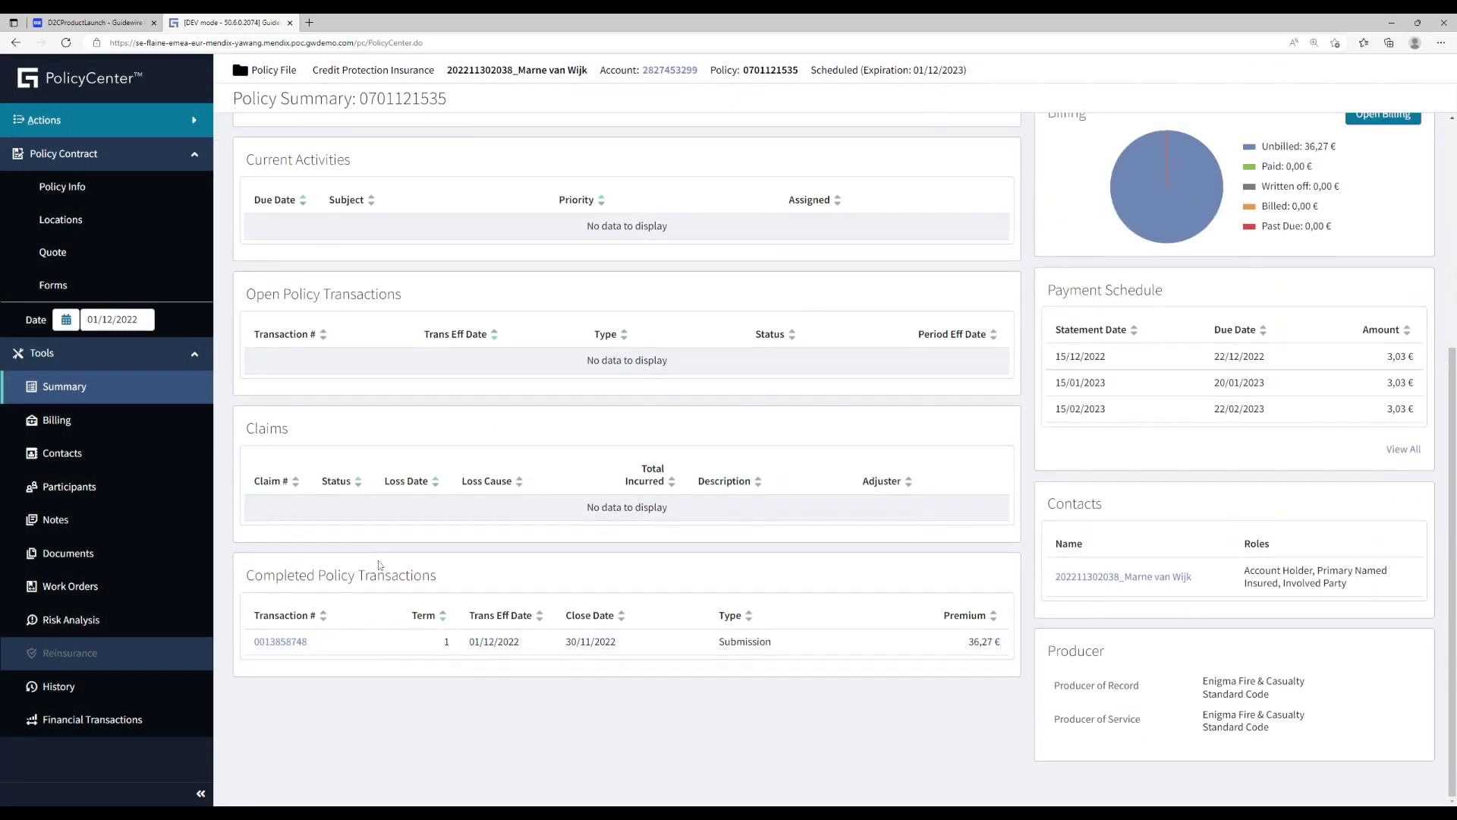
left_click(280, 643)
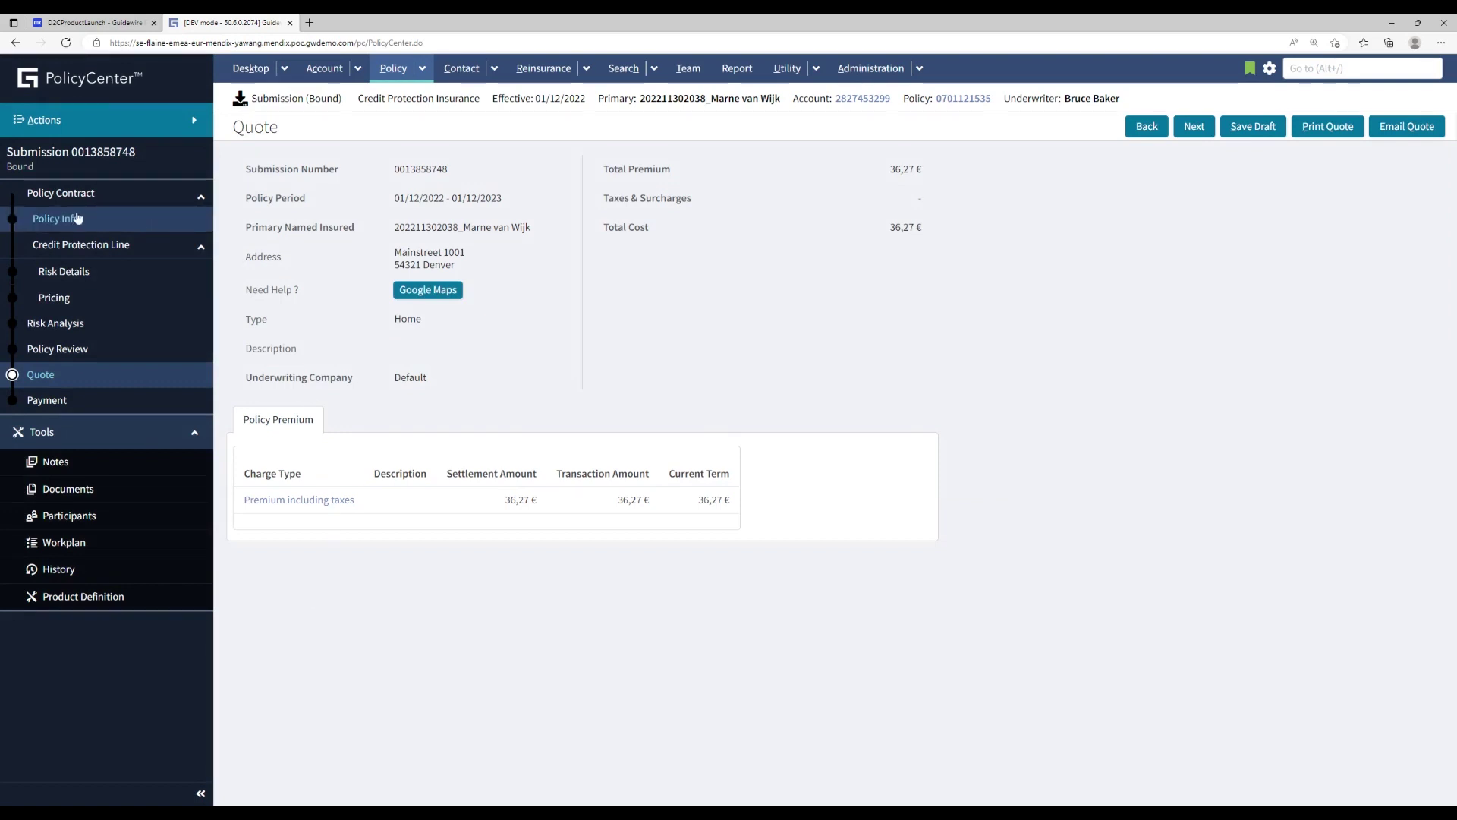
left_click(103, 250)
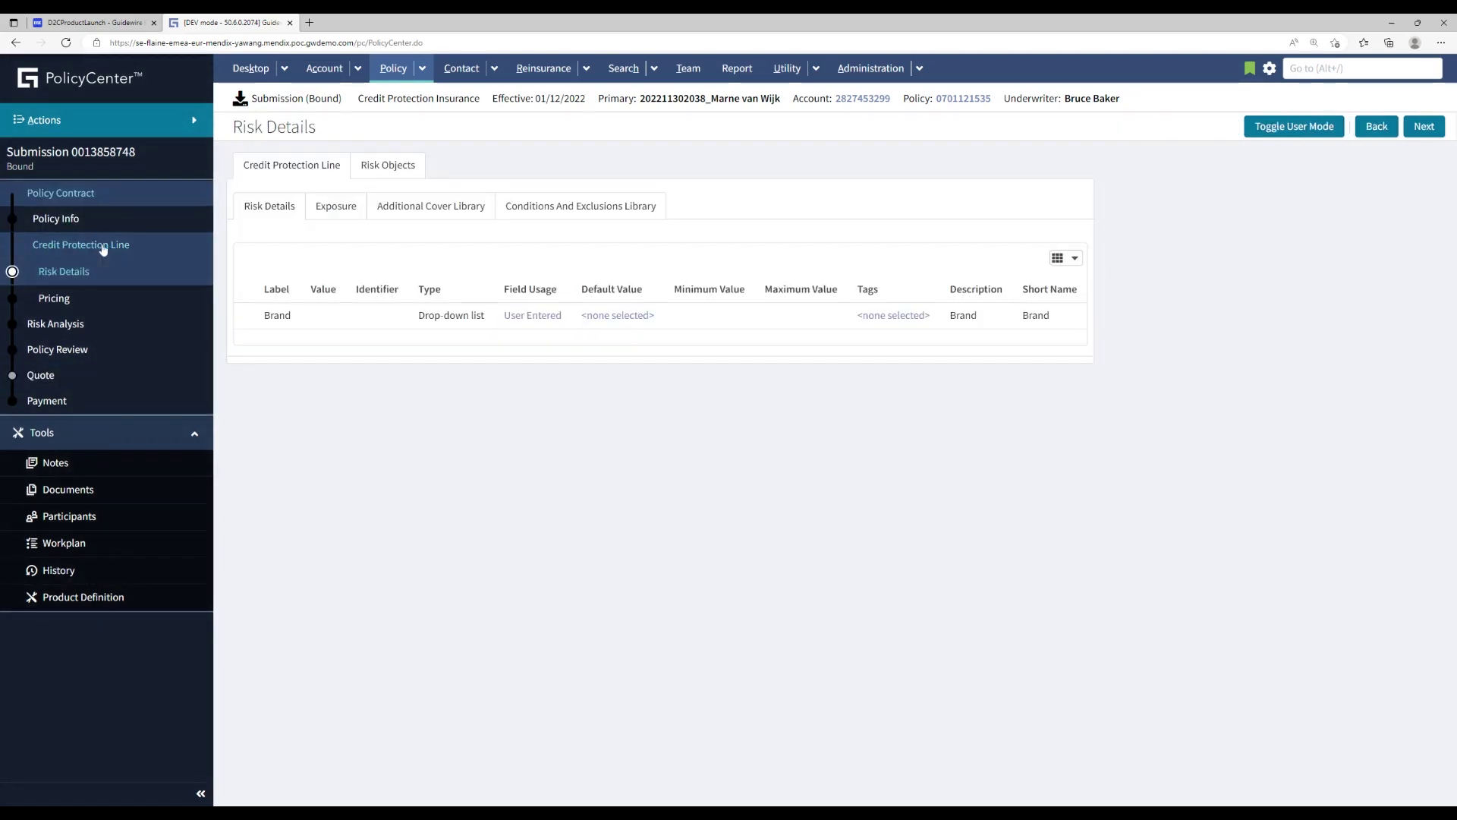
left_click(385, 165)
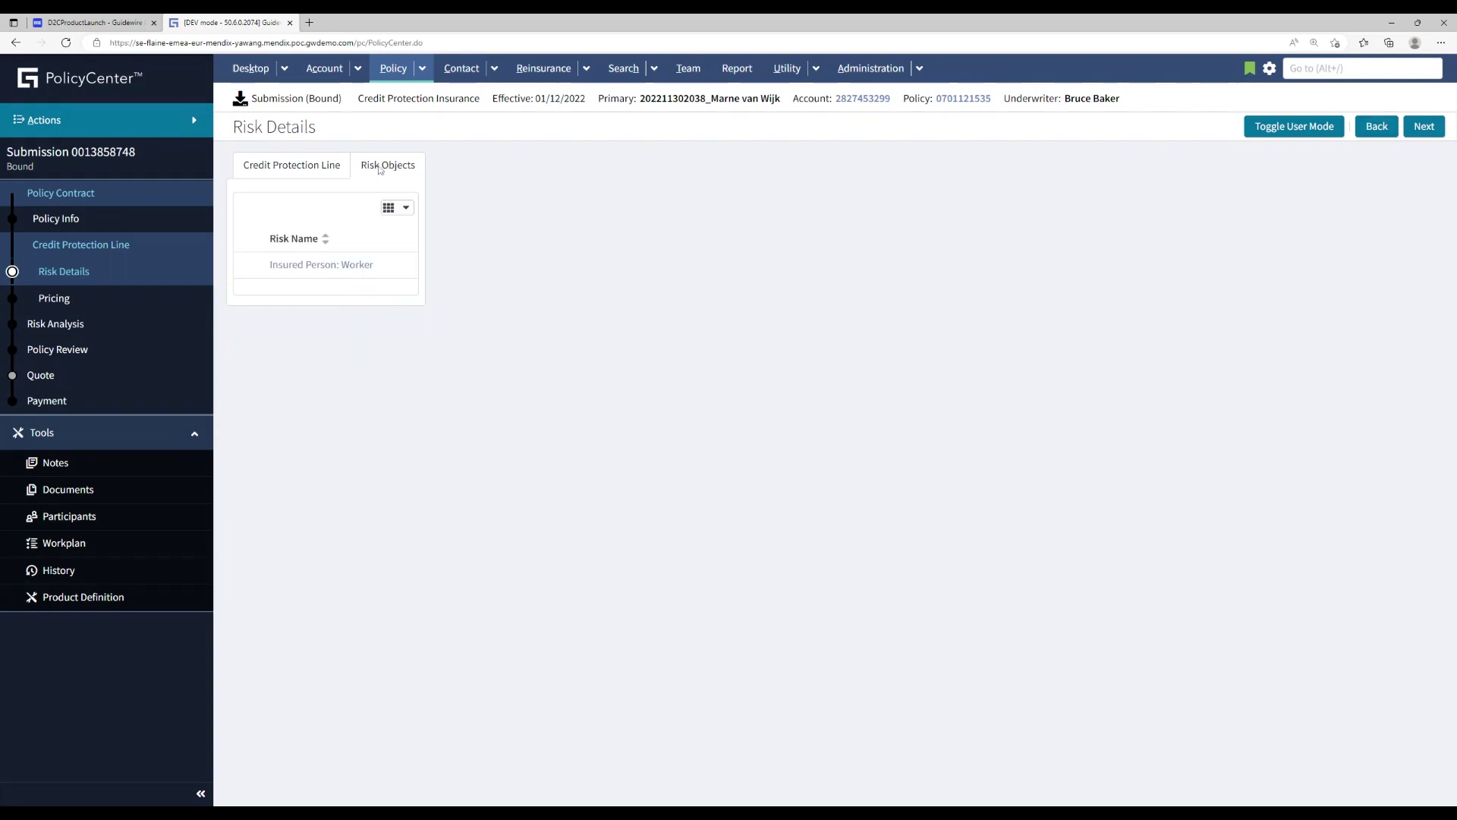
left_click(316, 267)
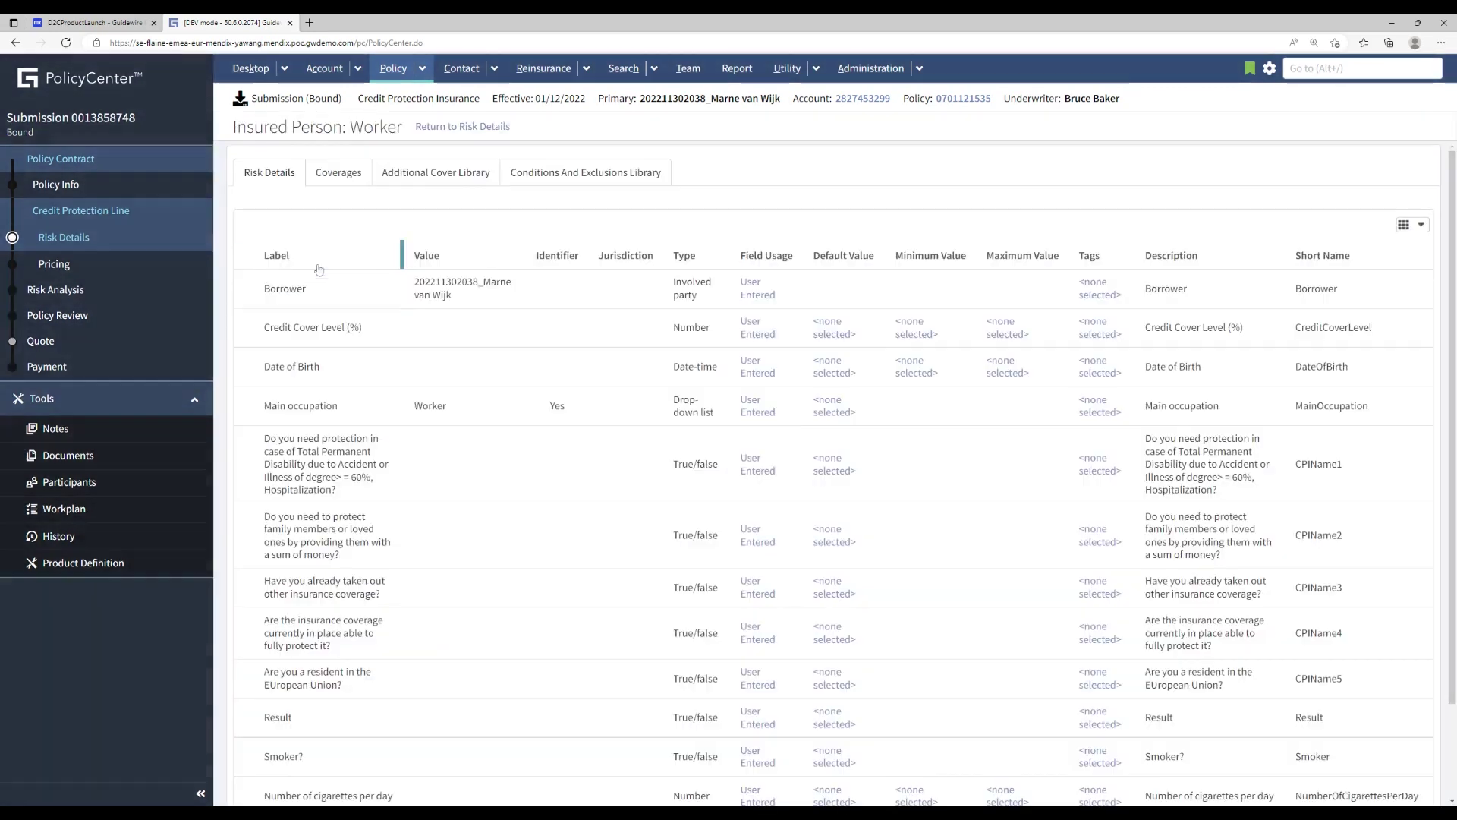
left_click(337, 173)
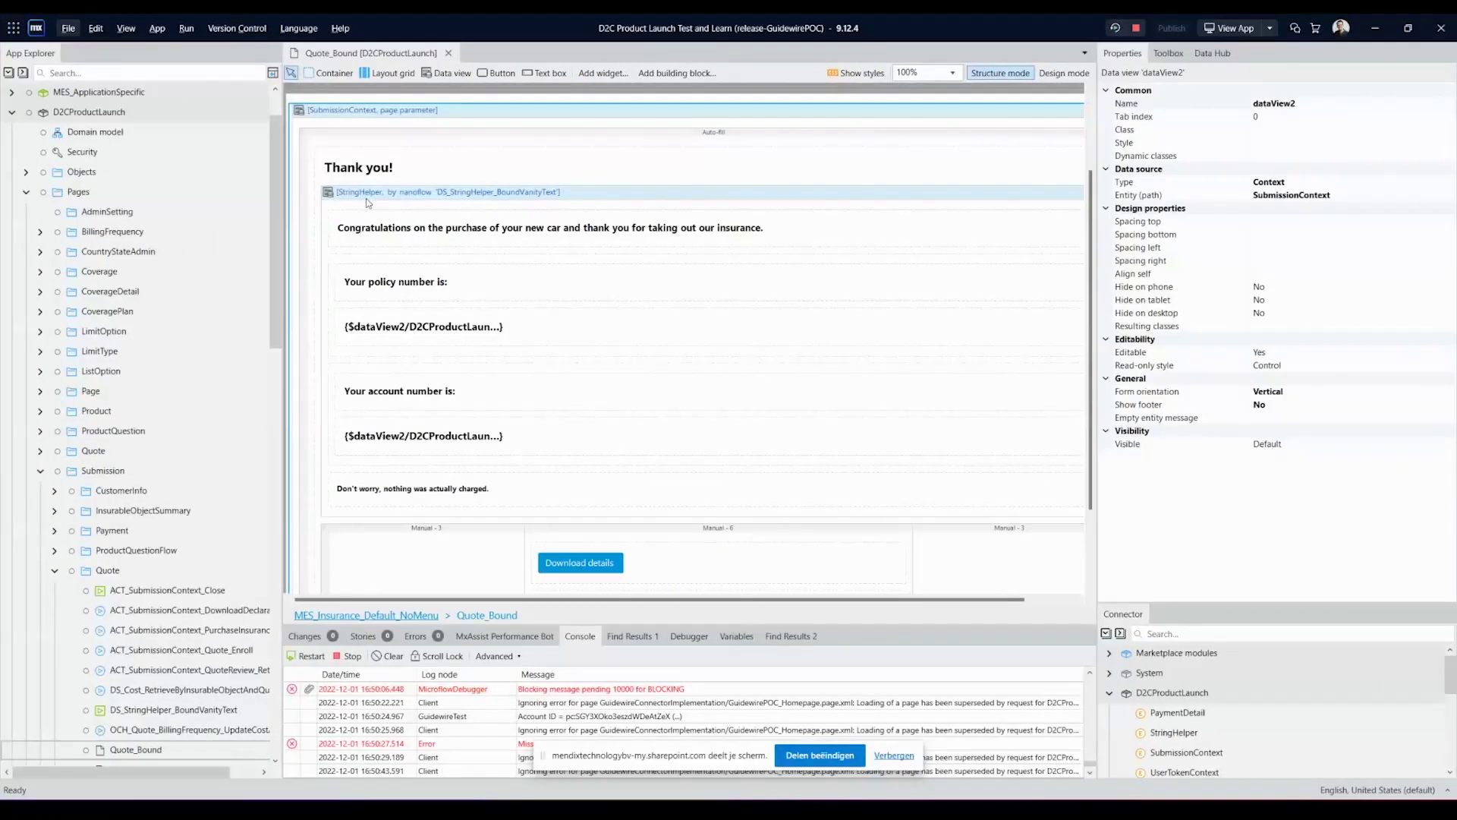
- Jump from the Quote_Bound data view to its SubmissionContext entity, then open the QuoteSubmissions domain model
right_click(370, 113)
left_click(376, 115)
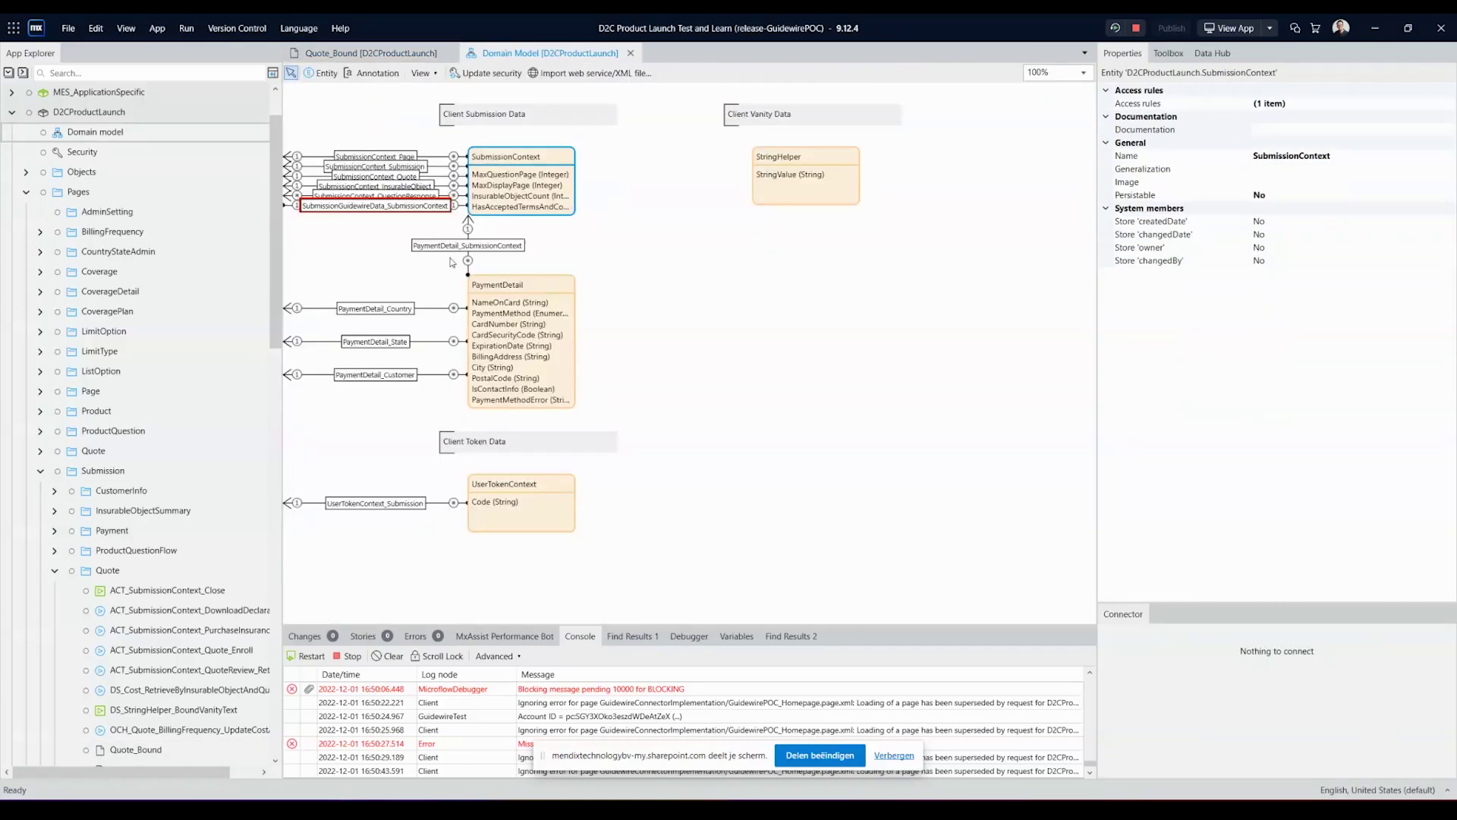
right_click(475, 210)
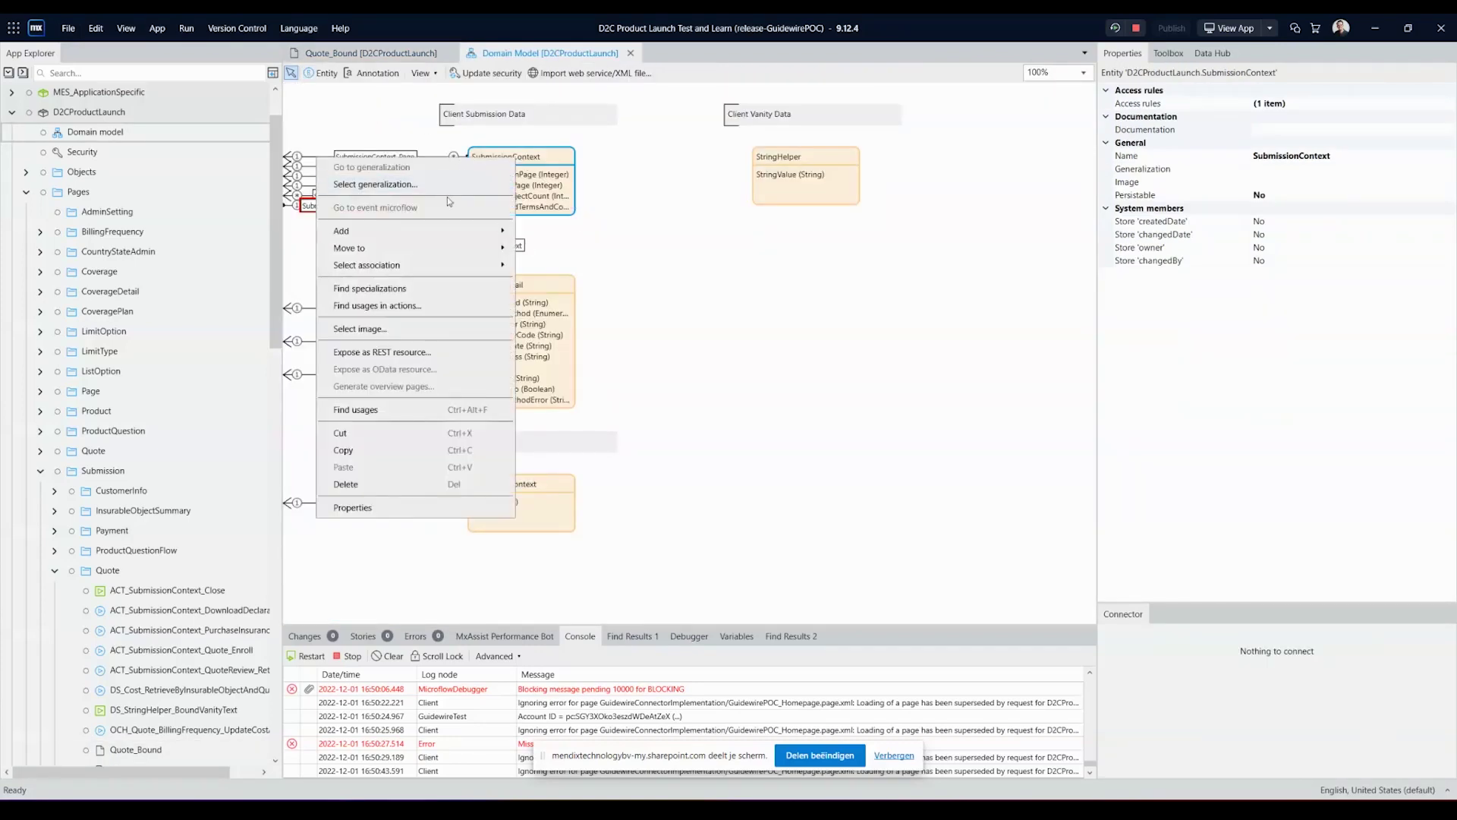
left_click(558, 220)
scroll(98, 462, "down", 10)
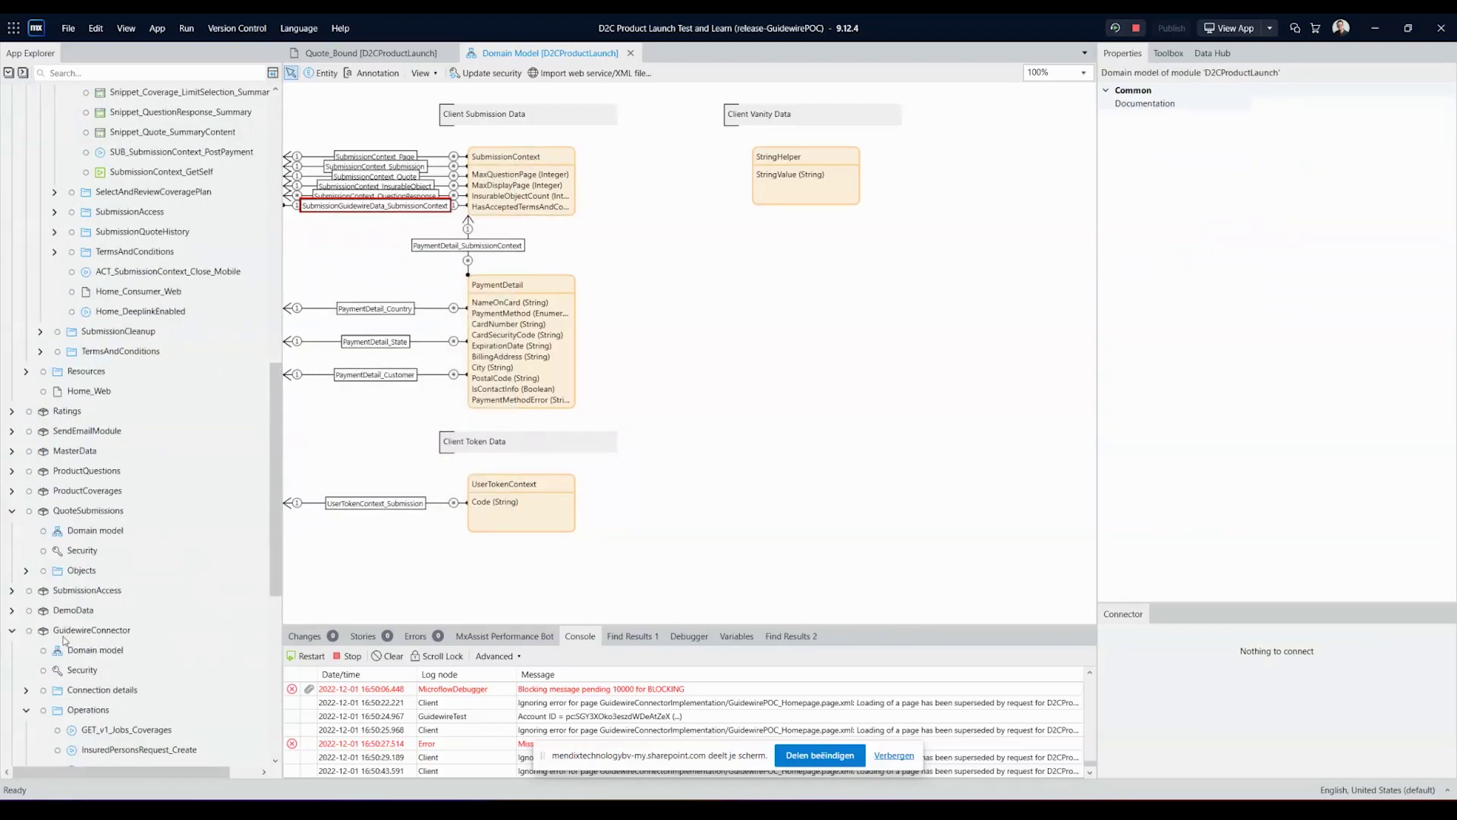
double_click(77, 535)
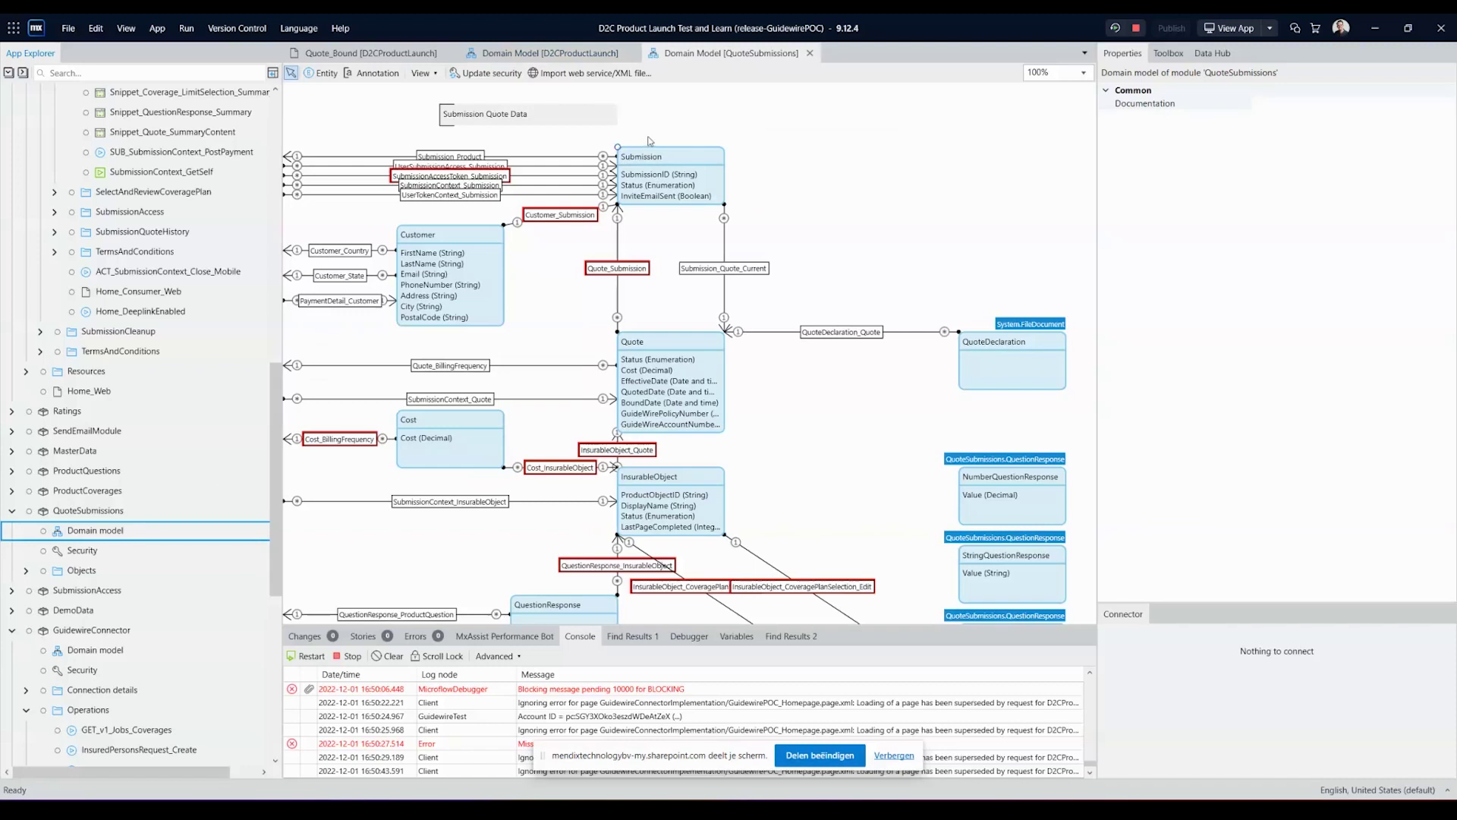
- Add a GuidewireOrganizationName attribute to the Quote entity
double_click(641, 350)
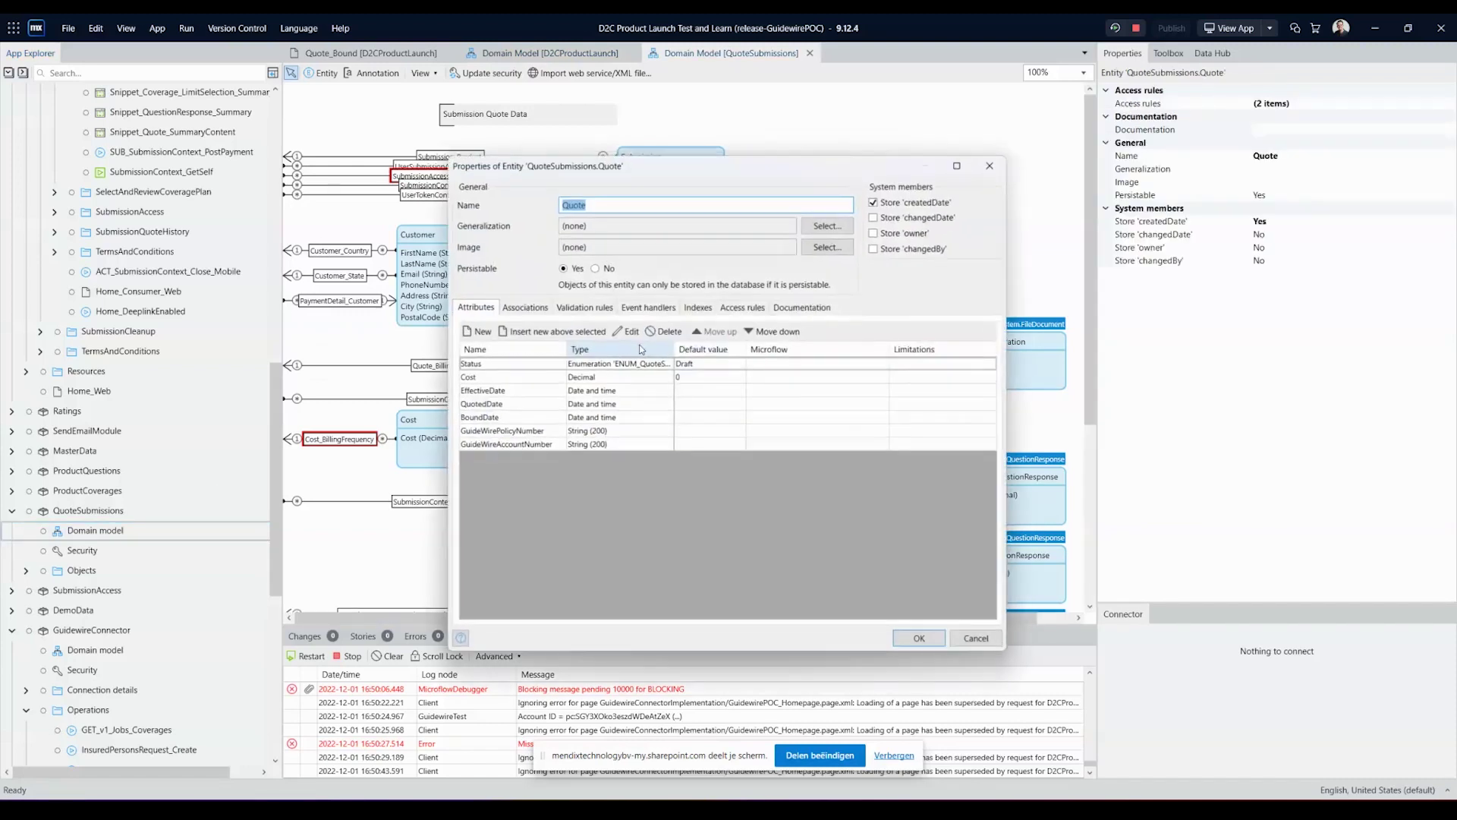
left_click(476, 332)
type("GuidewireOrganizationName")
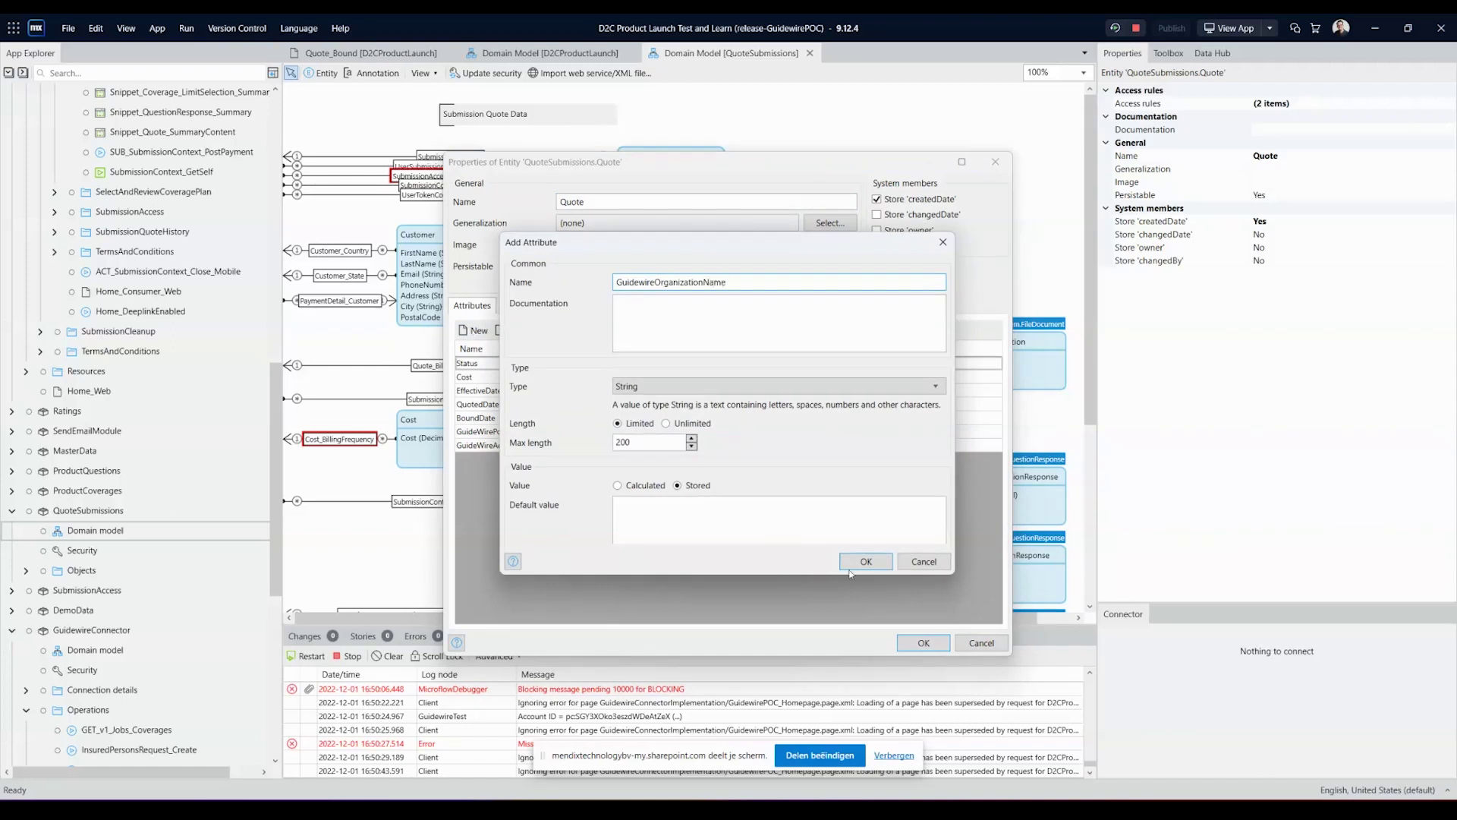
left_click(853, 568)
- Grant the AnonConsumer access rule rights on GuidewireOrganizationName and close the Quote properties
left_click(744, 306)
double_click(515, 363)
scroll(919, 579, "down", 5)
left_click(897, 540)
left_click(886, 571)
left_click(866, 632)
left_click(923, 642)
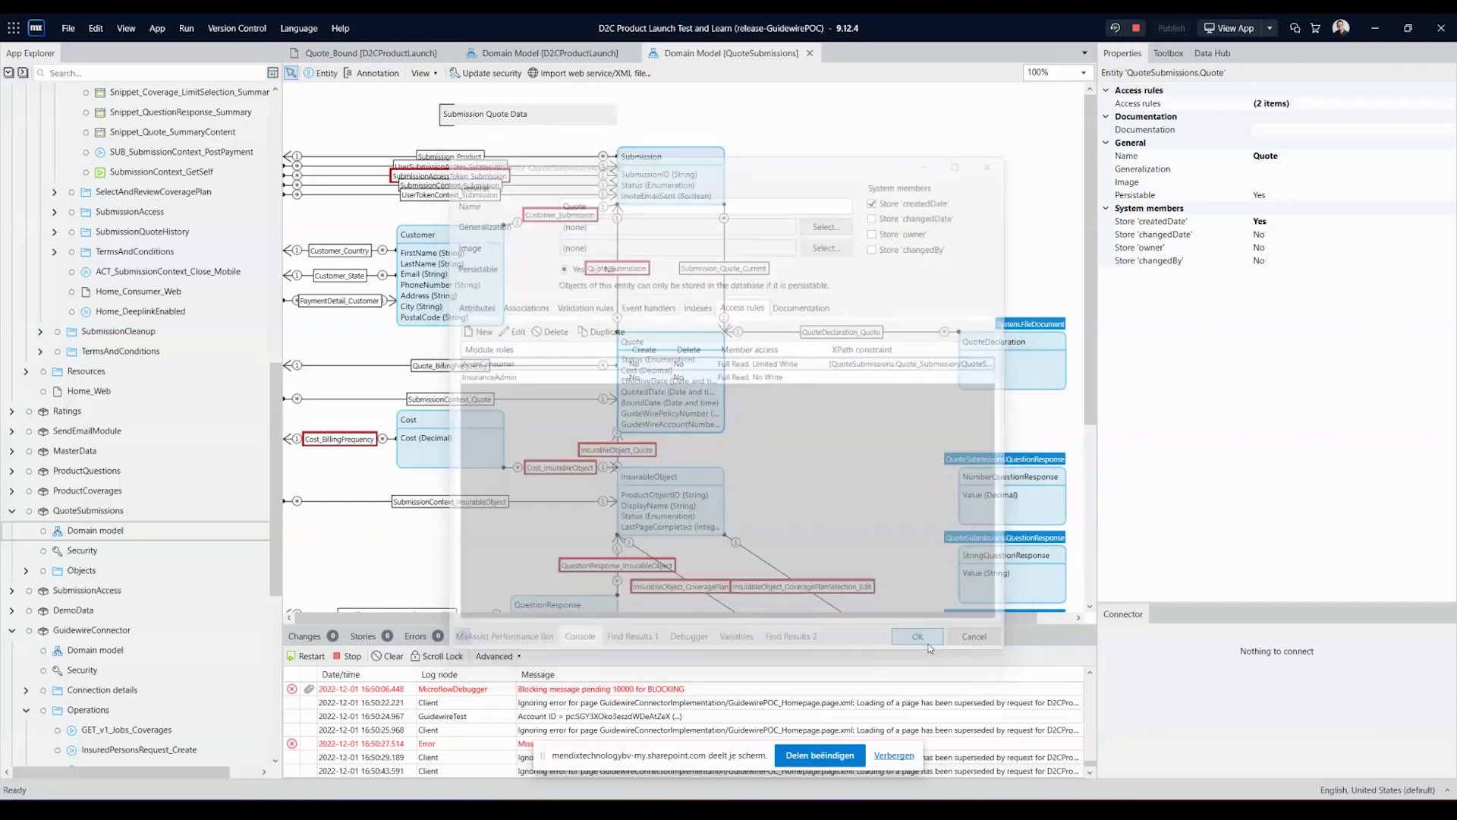
left_click(824, 289)
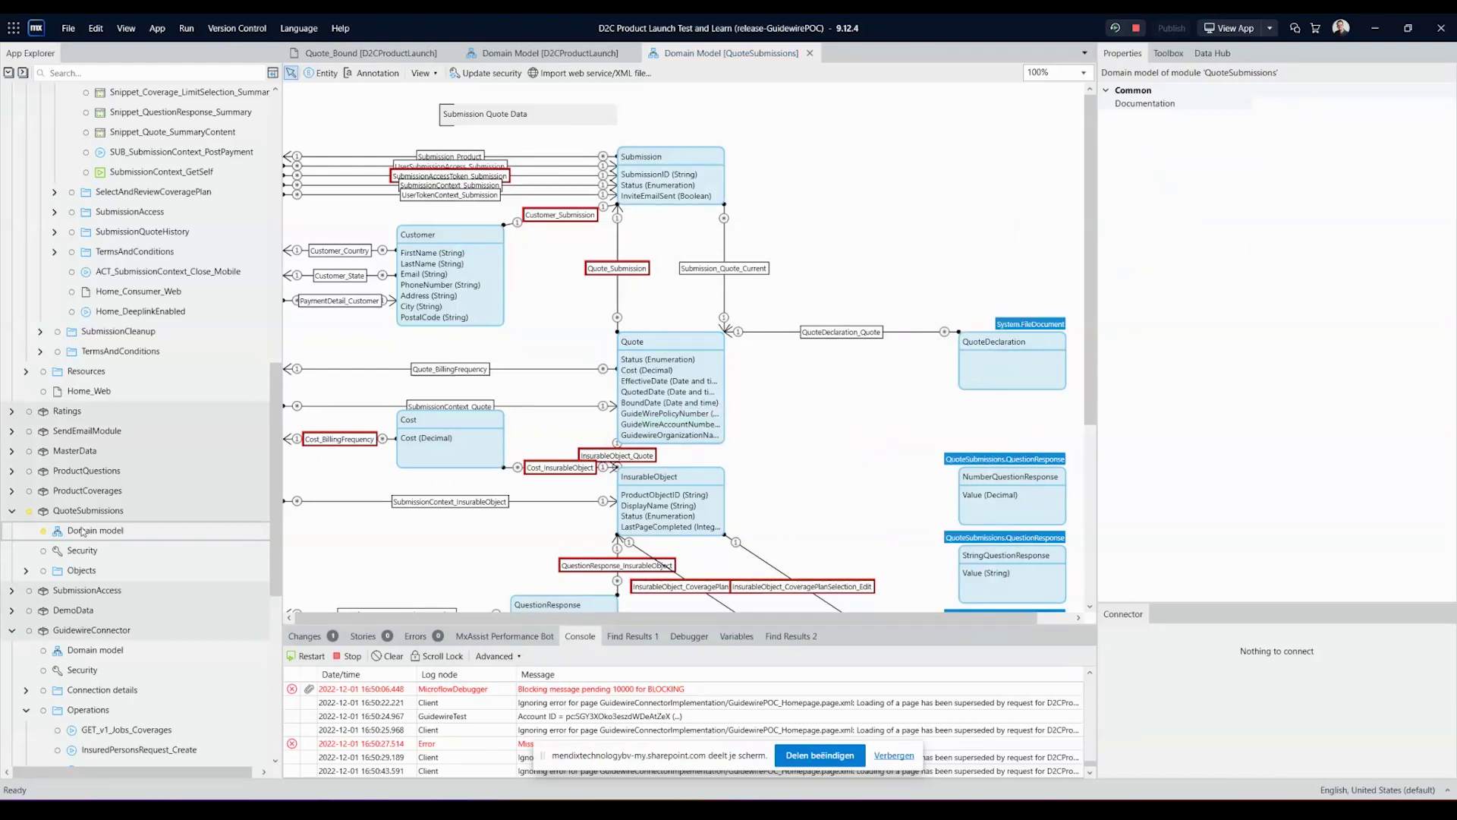
scroll(84, 531, "down", 8)
- Add an OrganizationName string attribute to the BindAndIssueResponse entity in the GuidewireConnector domain model
double_click(100, 194)
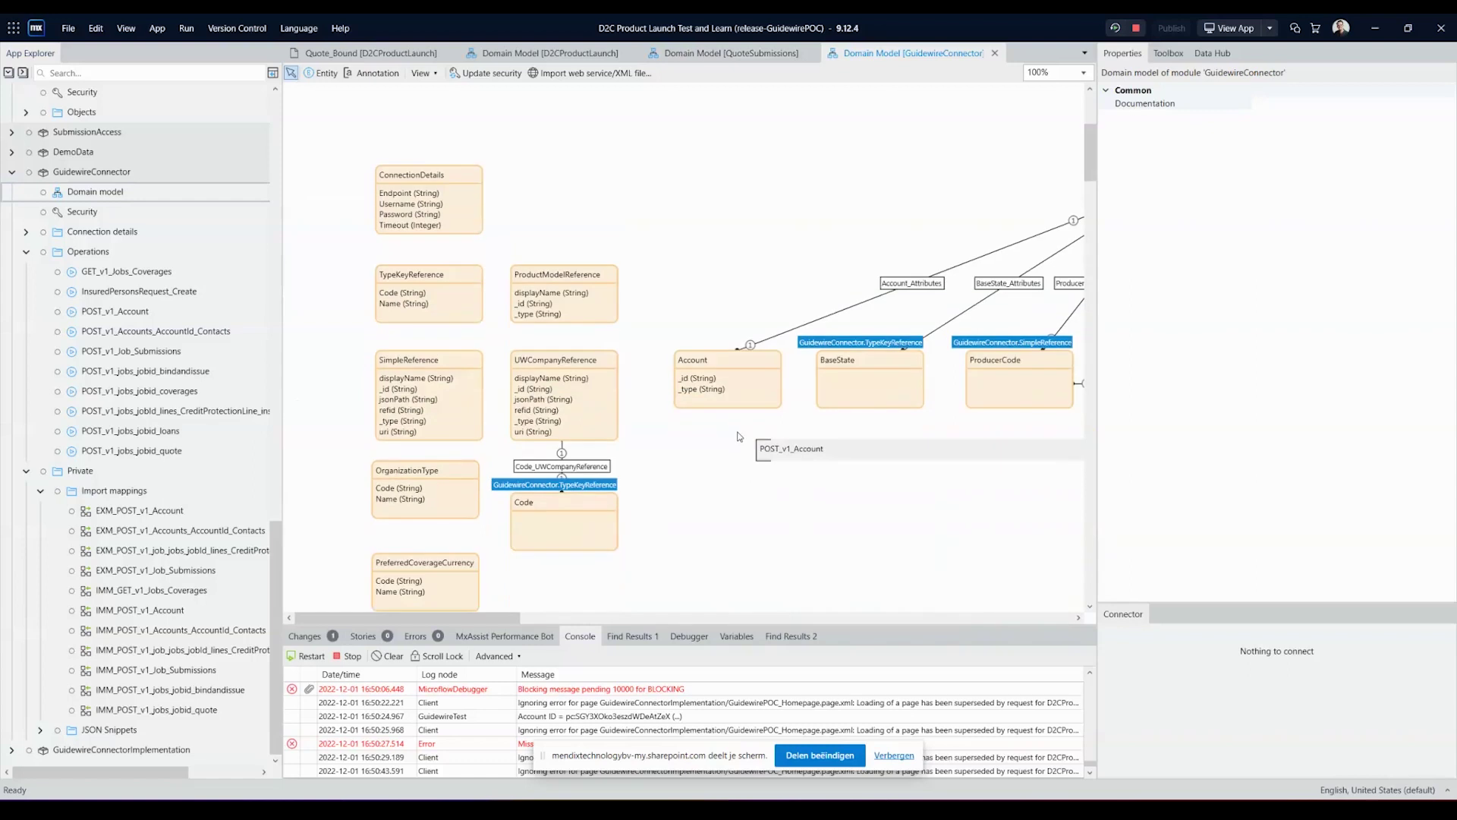
scroll(740, 437, "down", 10)
scroll(740, 427, "right", 3)
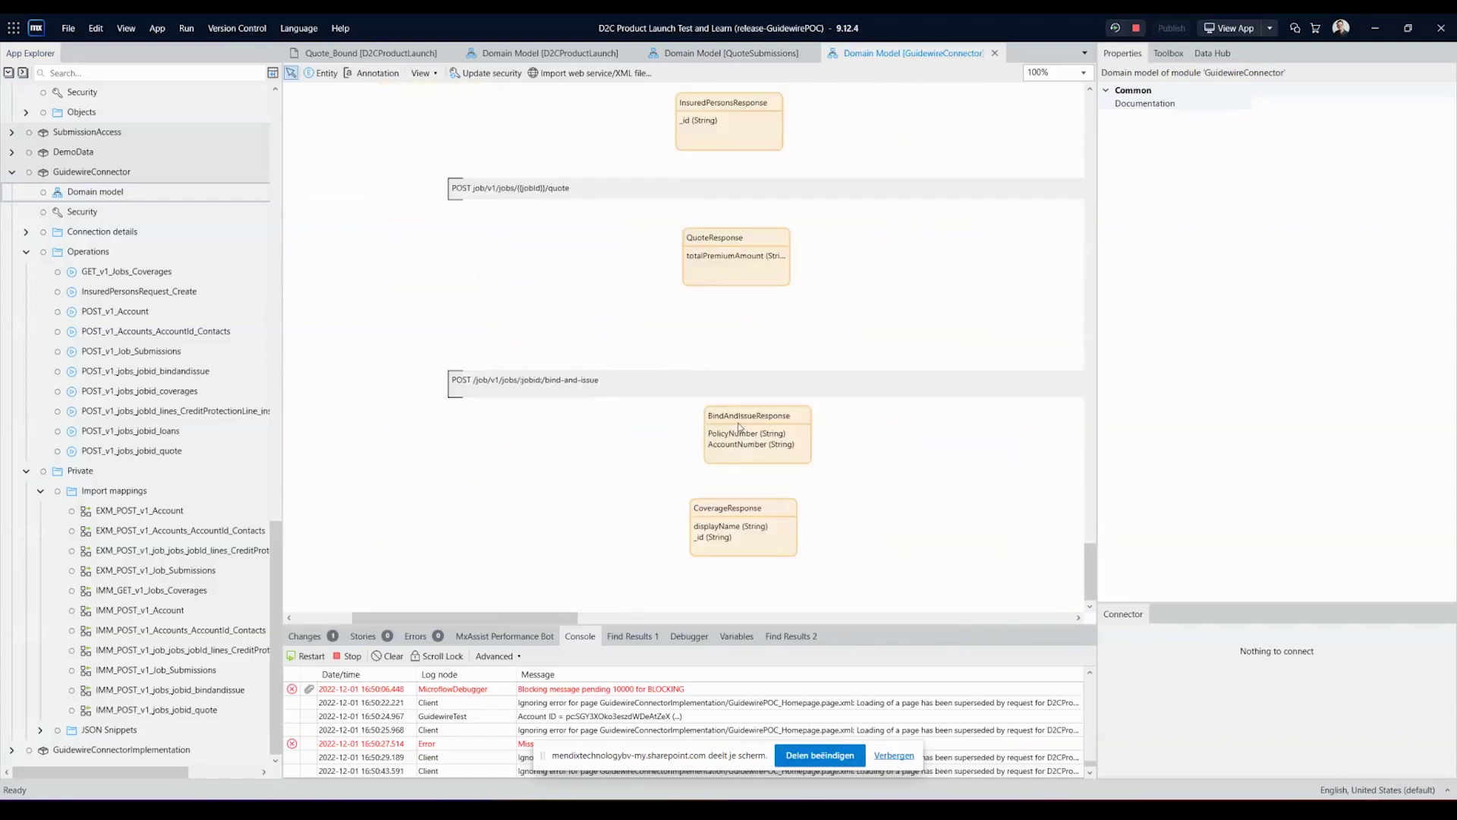
double_click(743, 422)
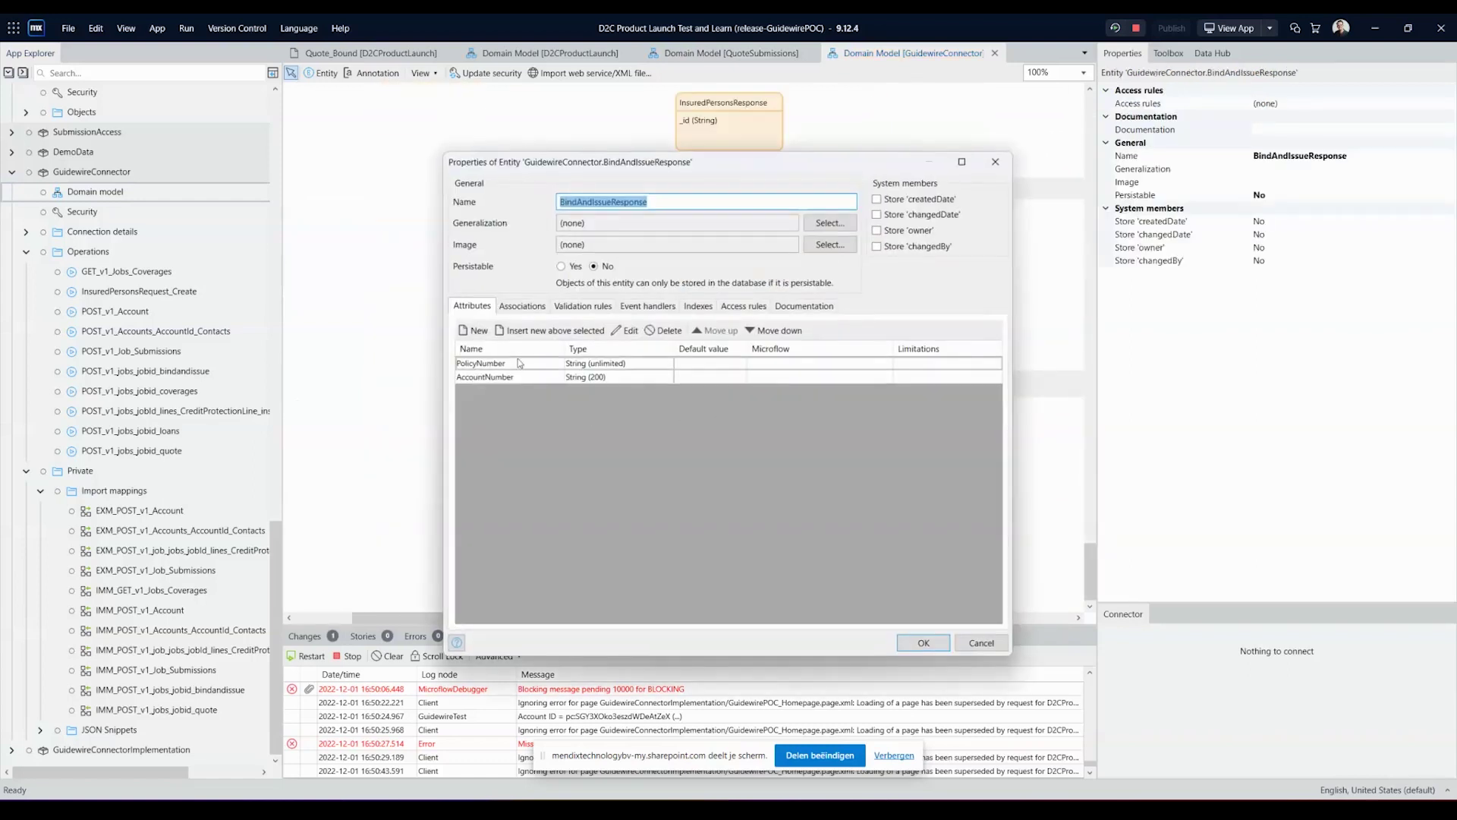
left_click(475, 332)
type("OrganizationName")
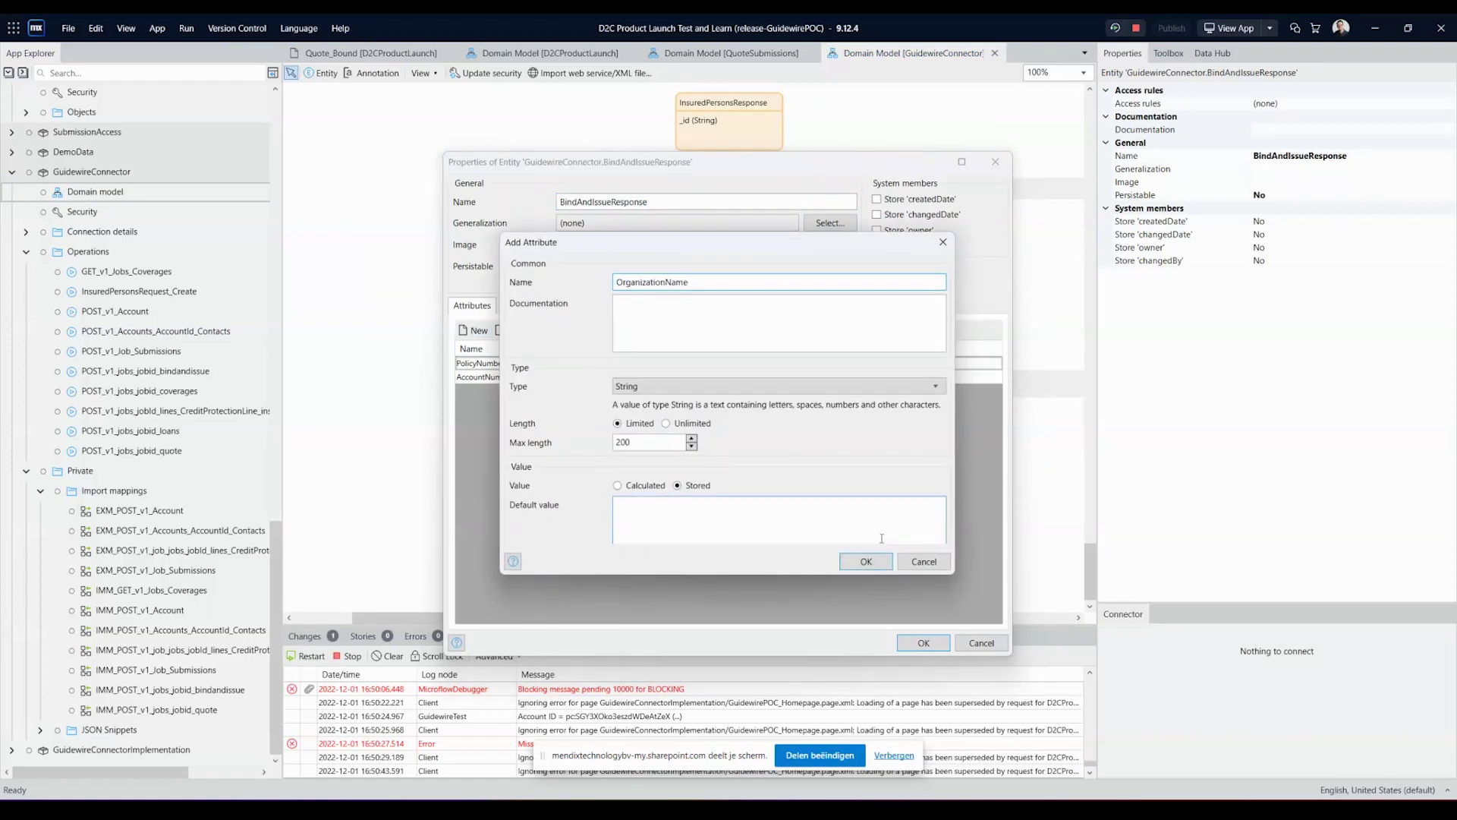
left_click(866, 562)
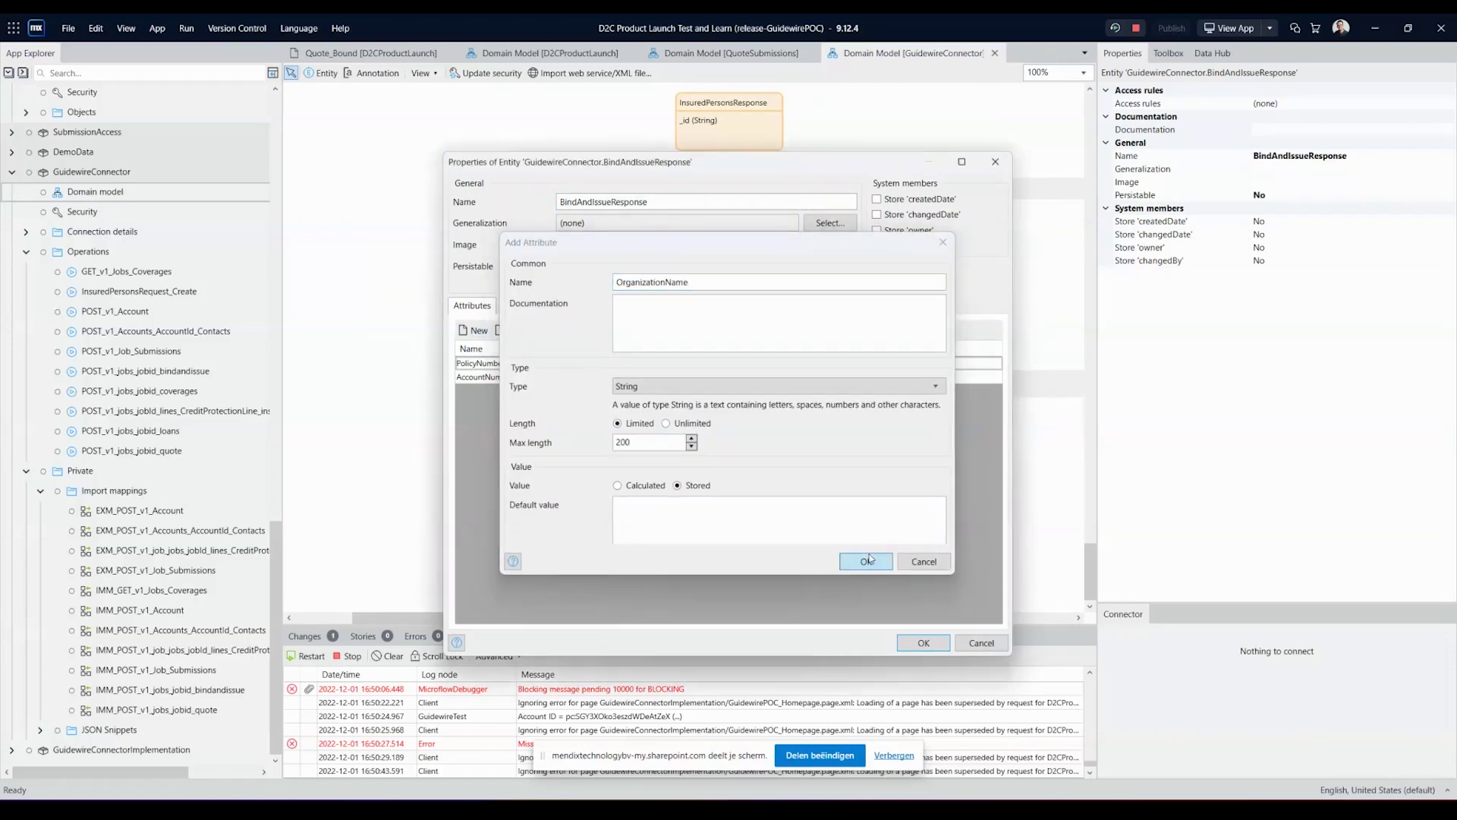
- Close the entity properties and open the bind-and-issue import mapping
left_click(924, 643)
left_click(378, 519)
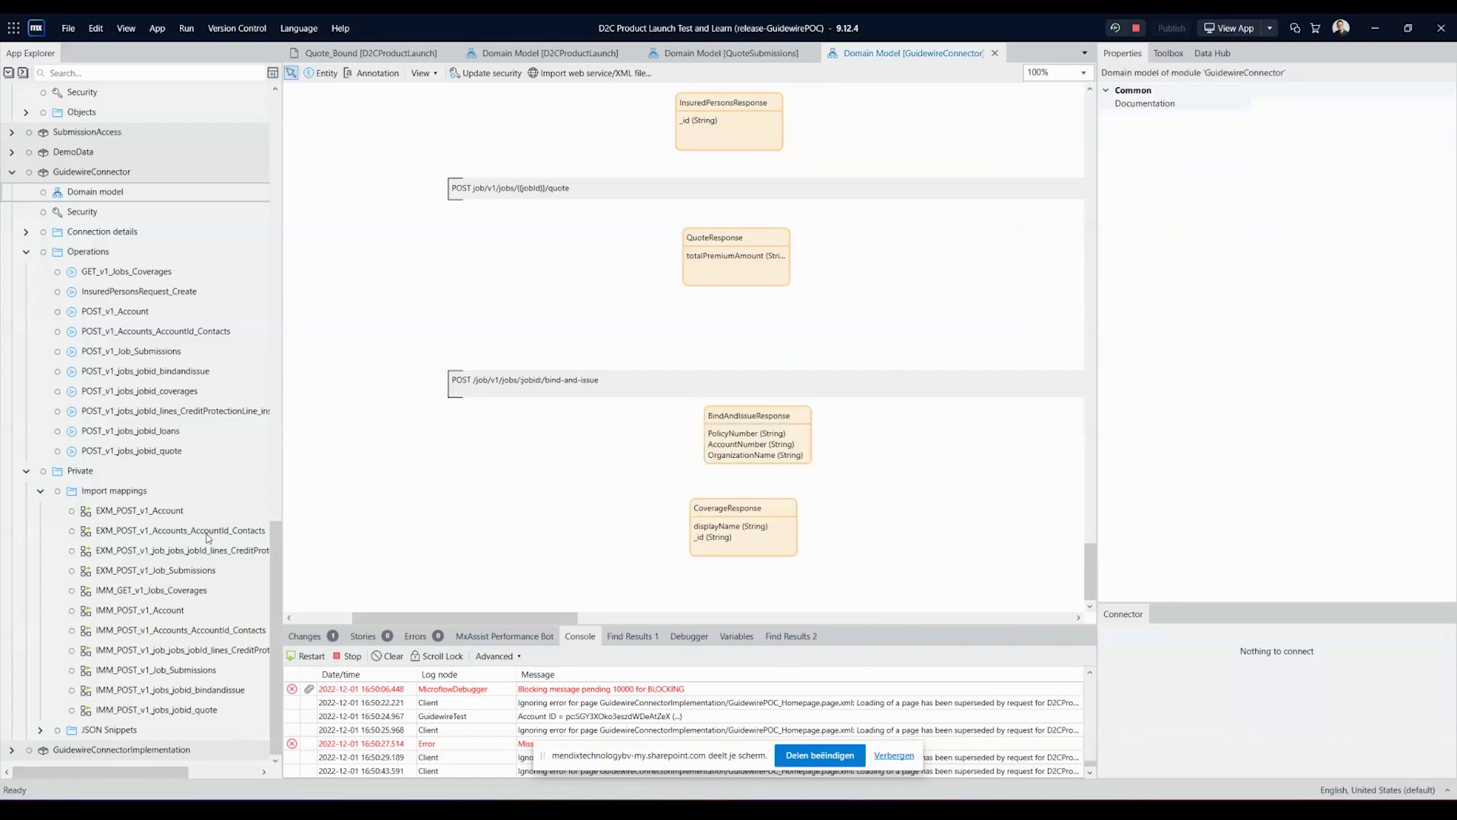
double_click(192, 690)
- Add the organization's displayName element to the mapping's selected schema elements
left_click(324, 74)
scroll(506, 511, "down", 2)
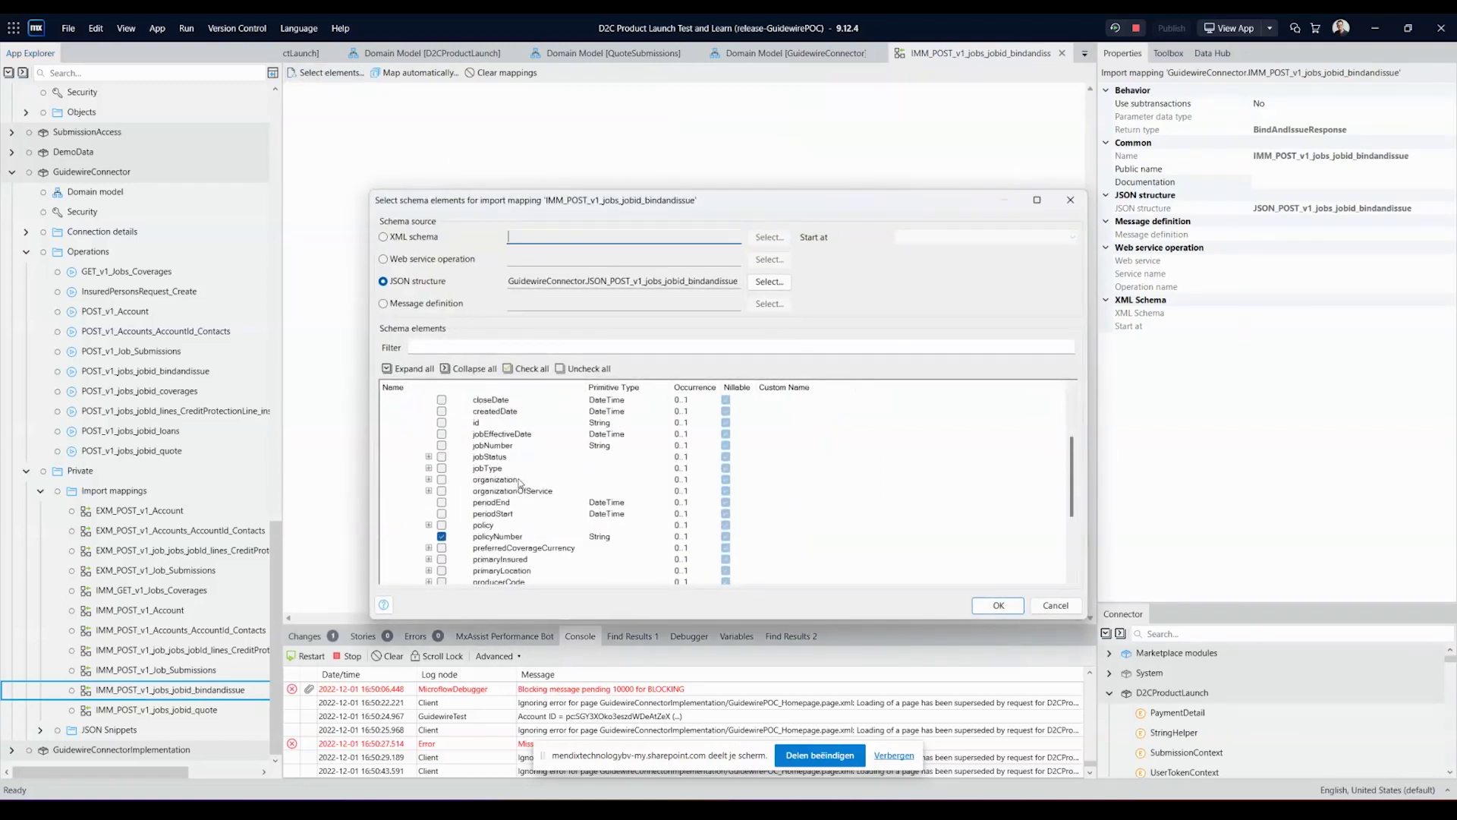
scroll(520, 483, "up", 2)
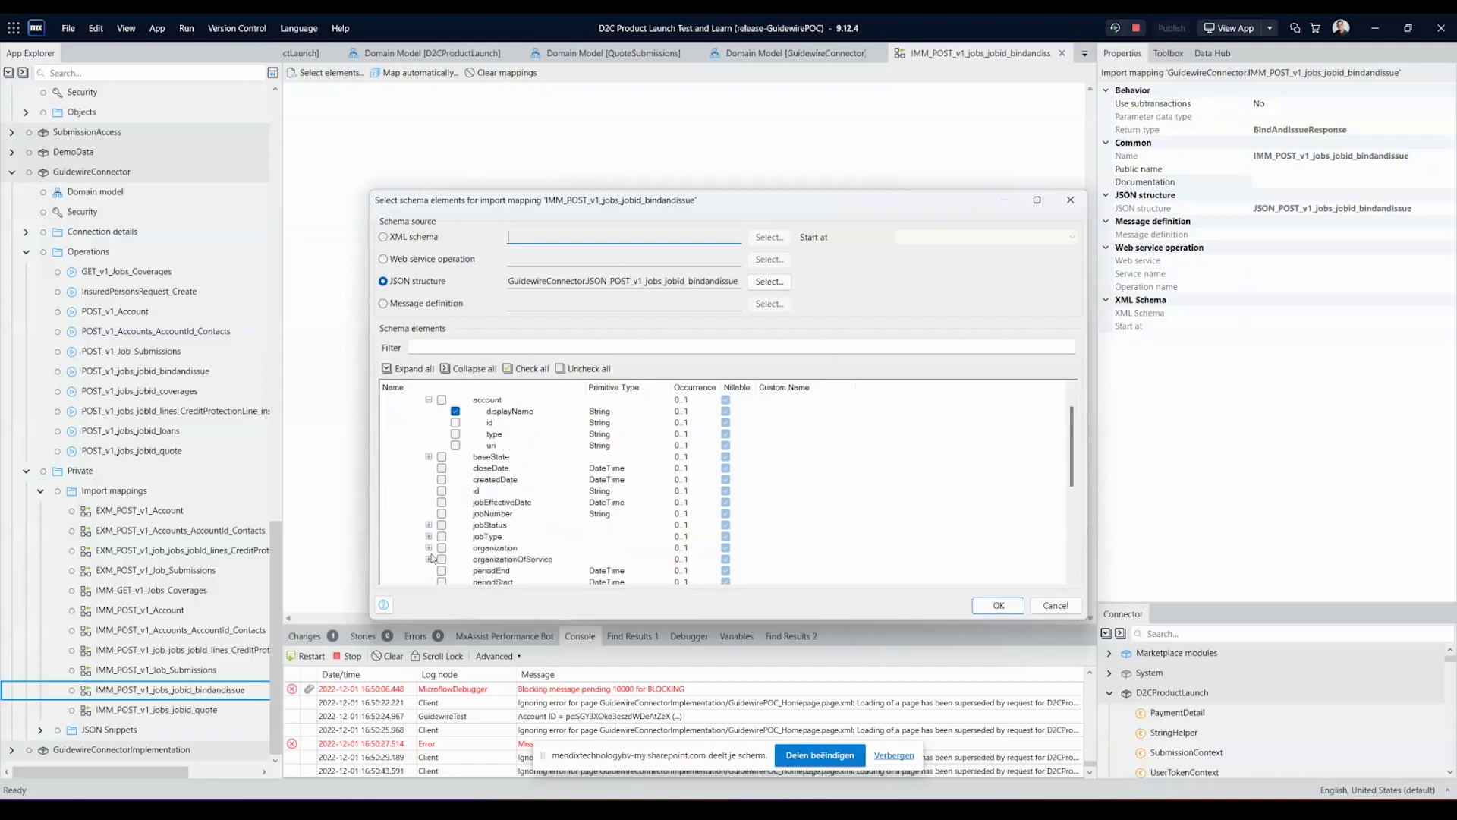
left_click(430, 548)
scroll(433, 545, "down", 2)
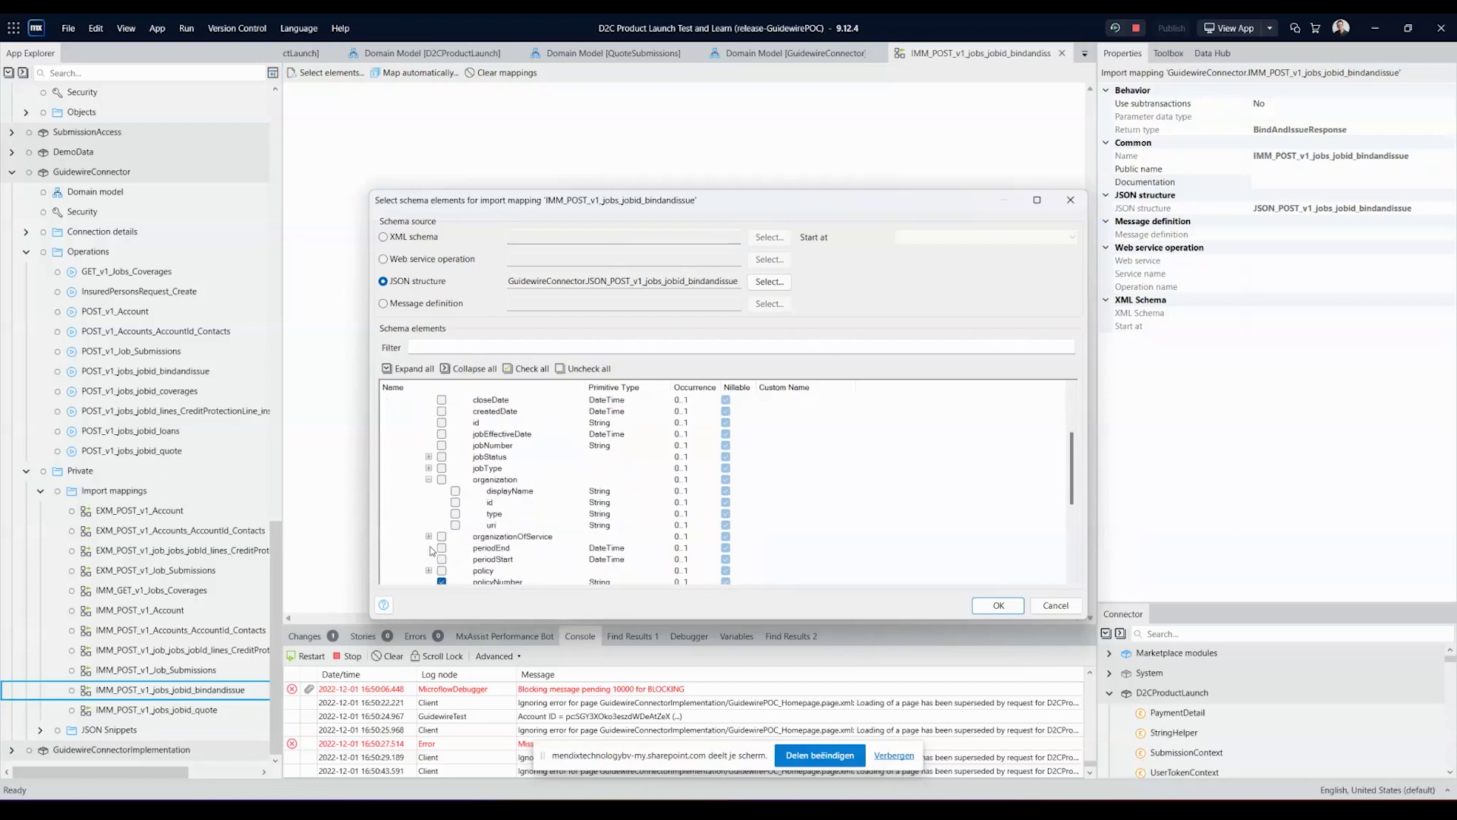
left_click(456, 491)
left_click(998, 604)
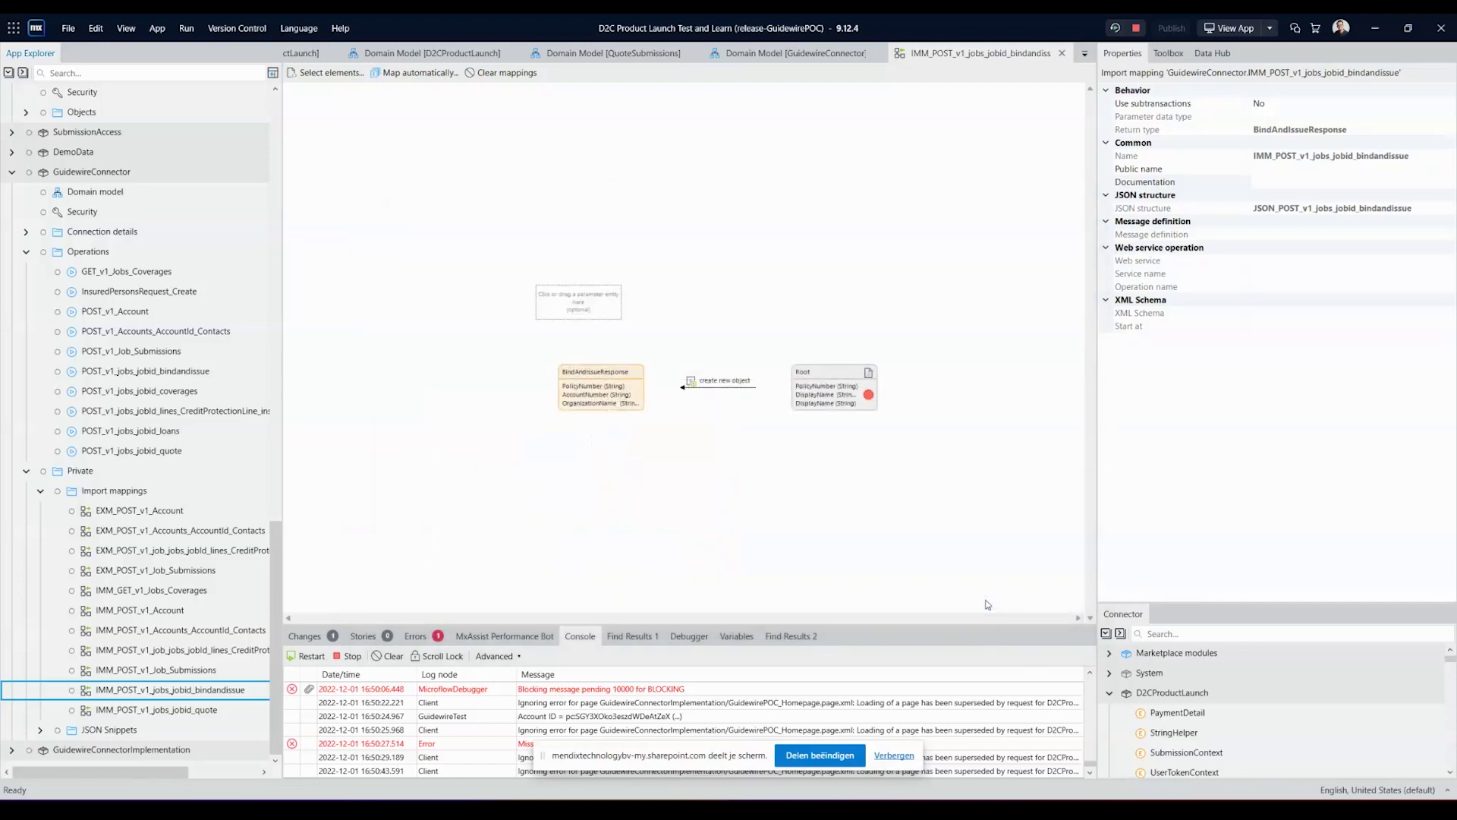
- Map the new displayName element to the BindAndIssueResponse OrganizationName attribute
double_click(595, 374)
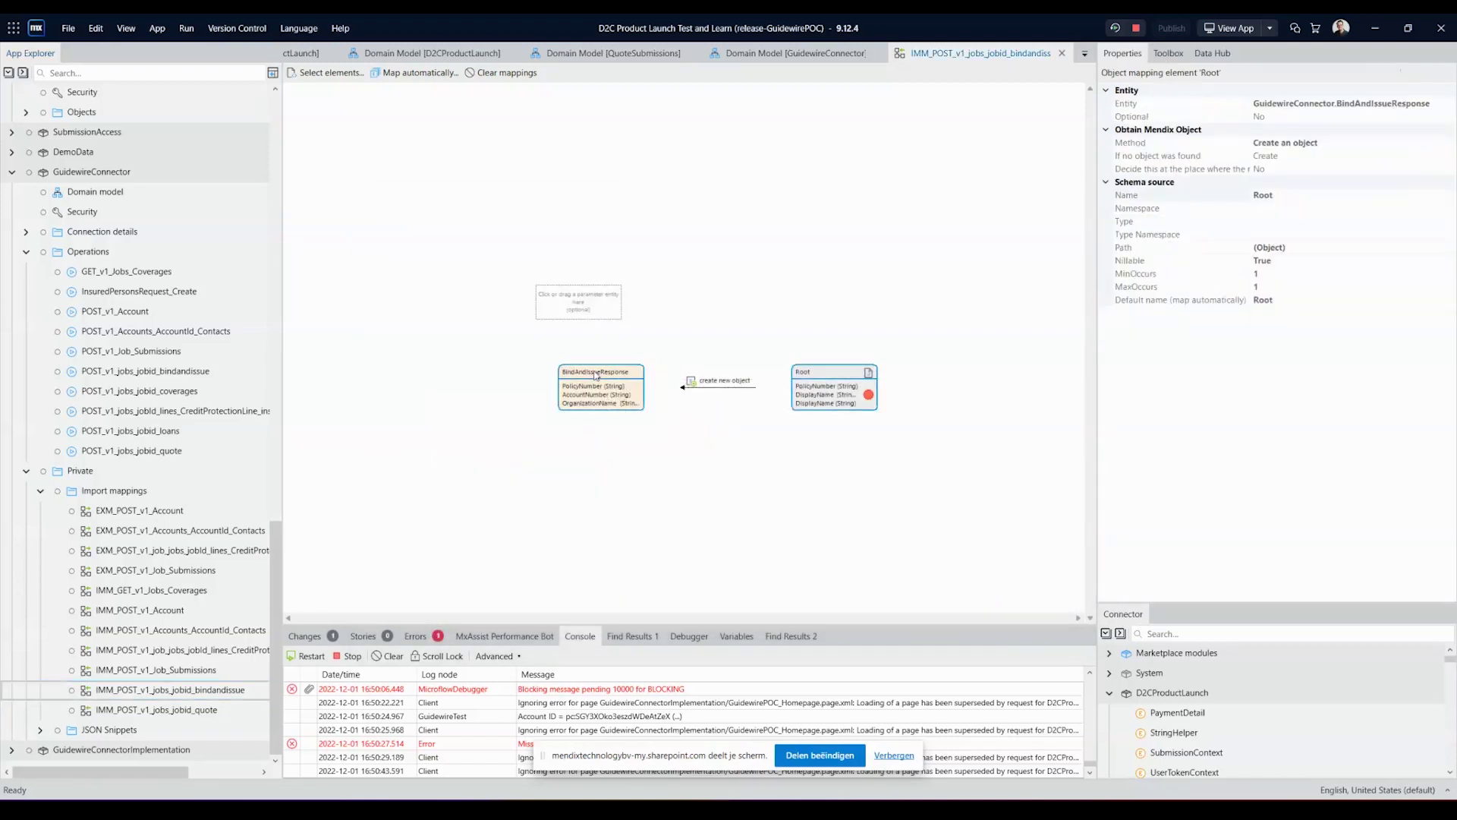
left_click(546, 403)
left_click(606, 403)
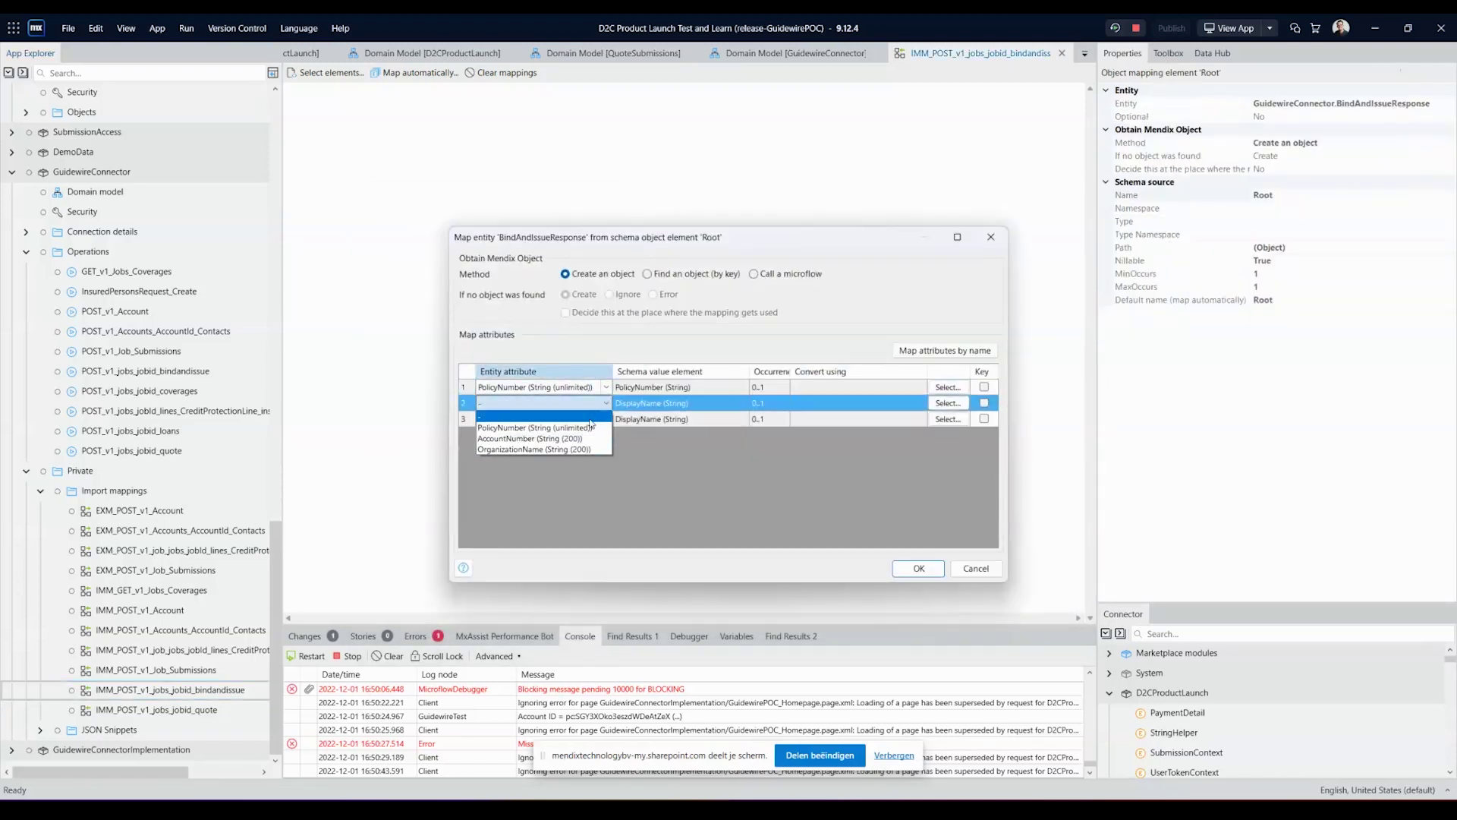
left_click(569, 448)
left_click(918, 569)
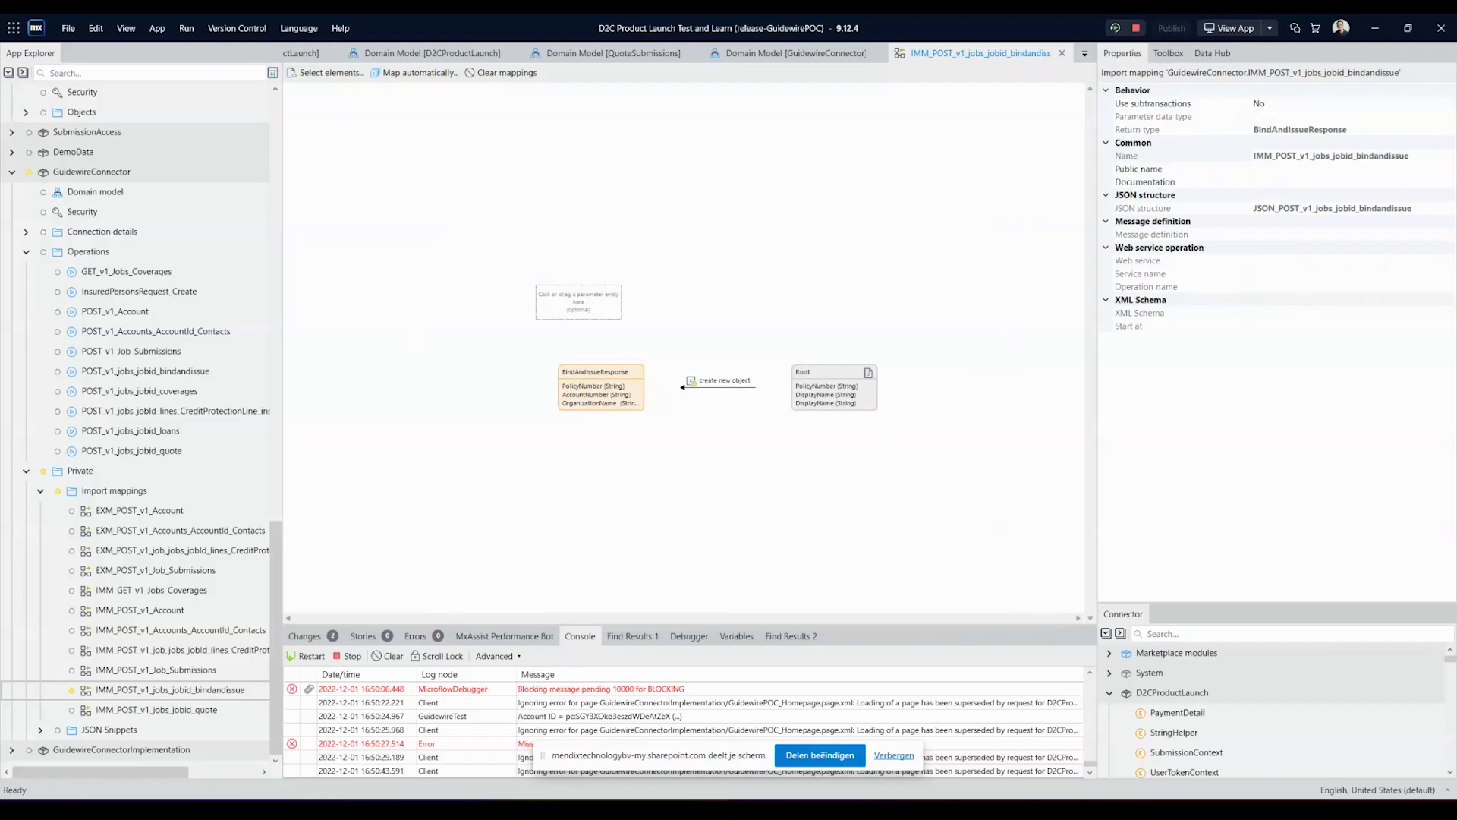
- Trace the import mapping's usages to open the ACT_SubmissionContext_PurchaseInsurance microflow
right_click(713, 216)
left_click(753, 219)
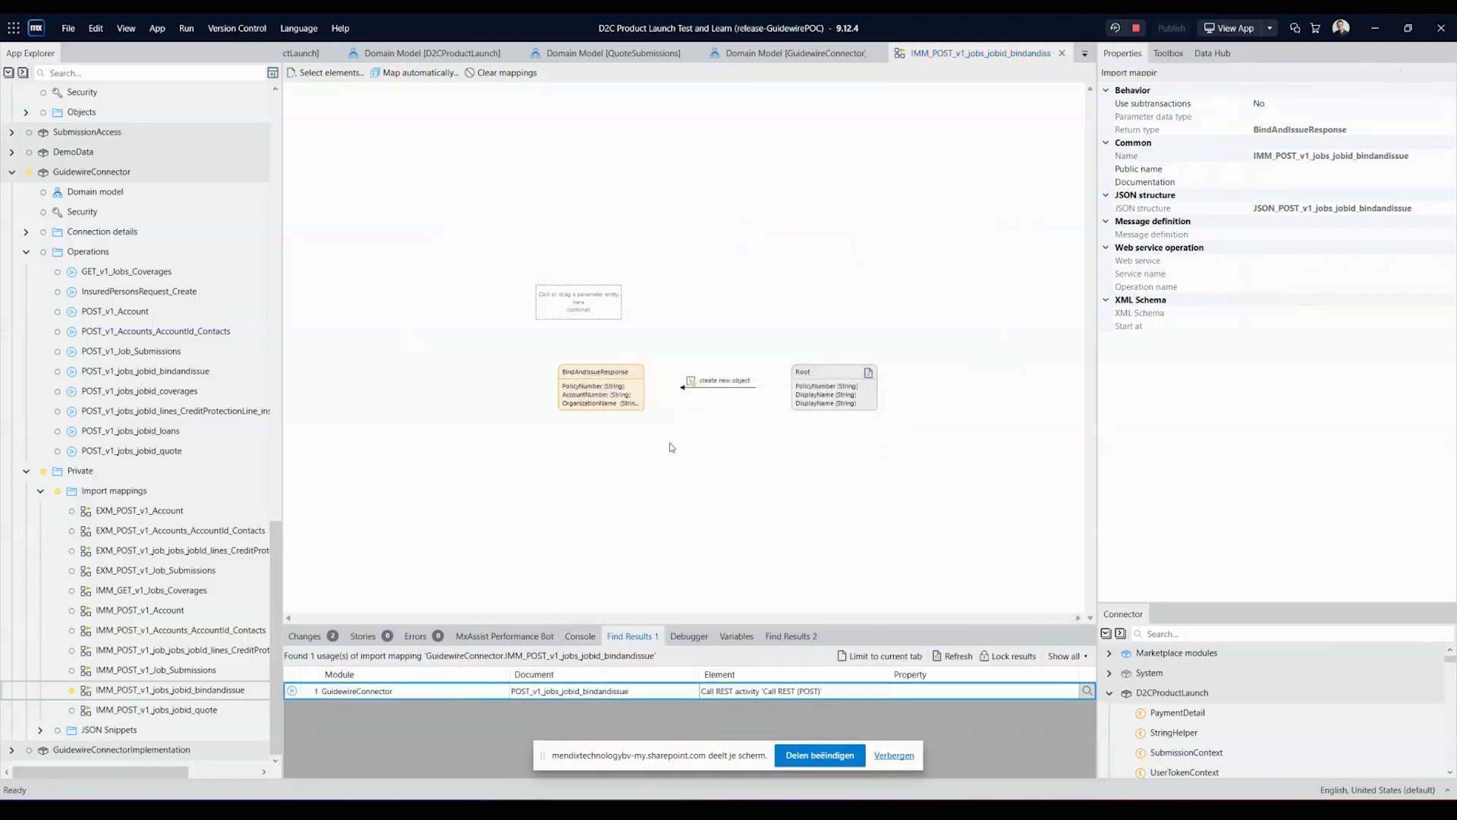
key("Return")
right_click(748, 211)
left_click(781, 220)
double_click(468, 690)
- Make Change Quote set GuidewireOrganizationName to $BindAndIssueResponse/OrganizationName
double_click(655, 375)
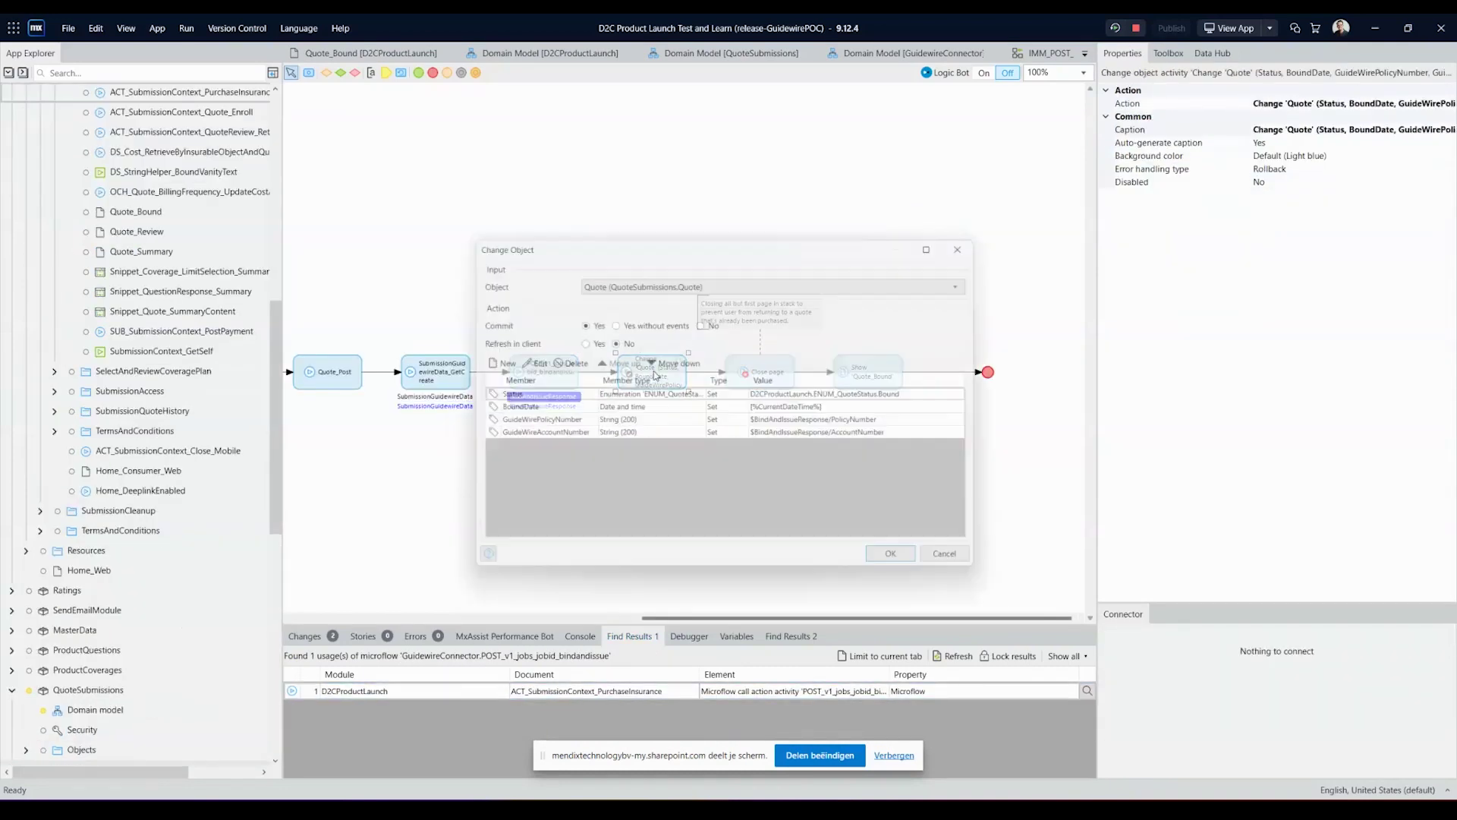
left_click(490, 362)
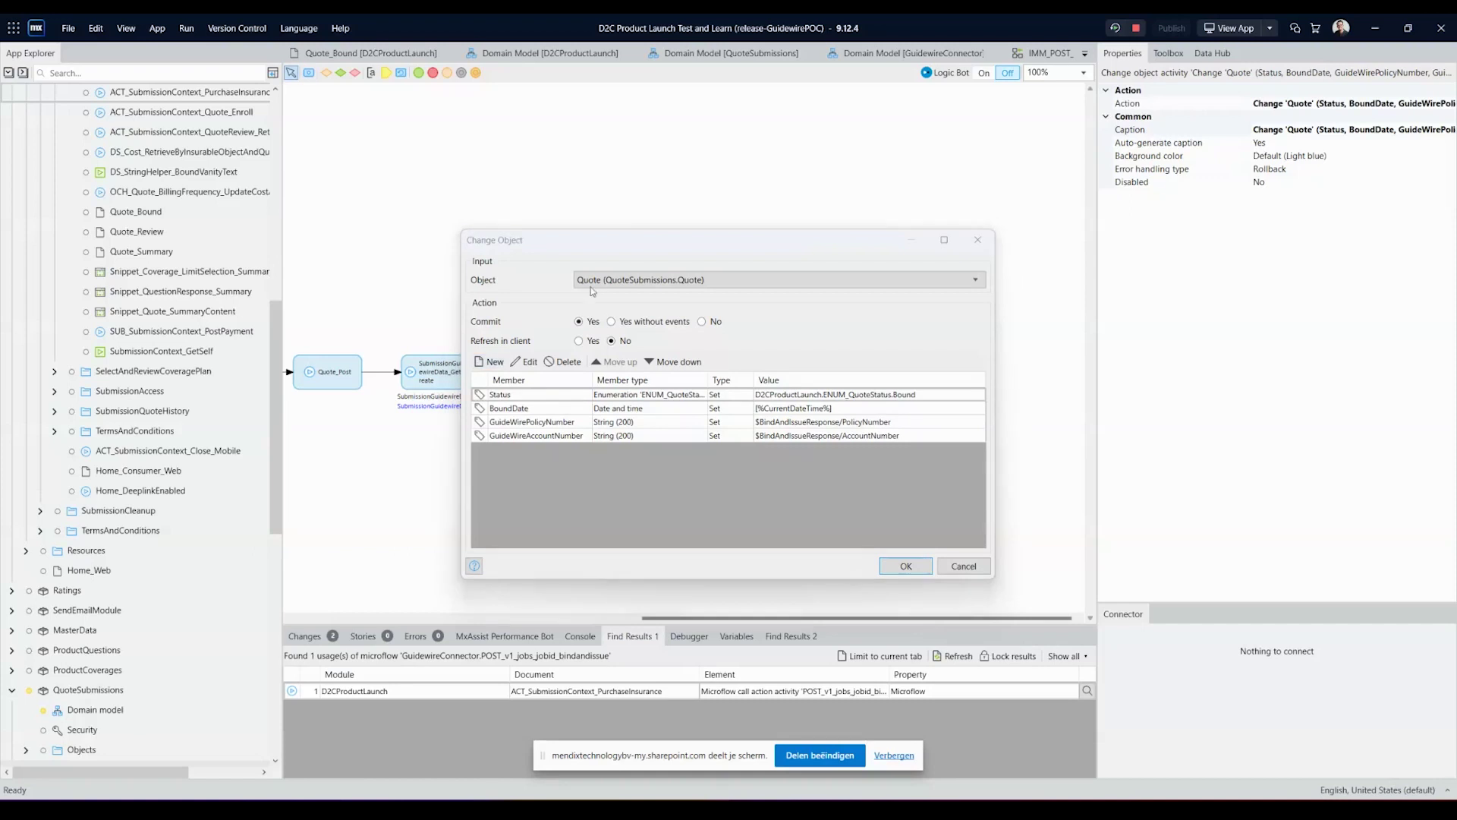
left_click(592, 220)
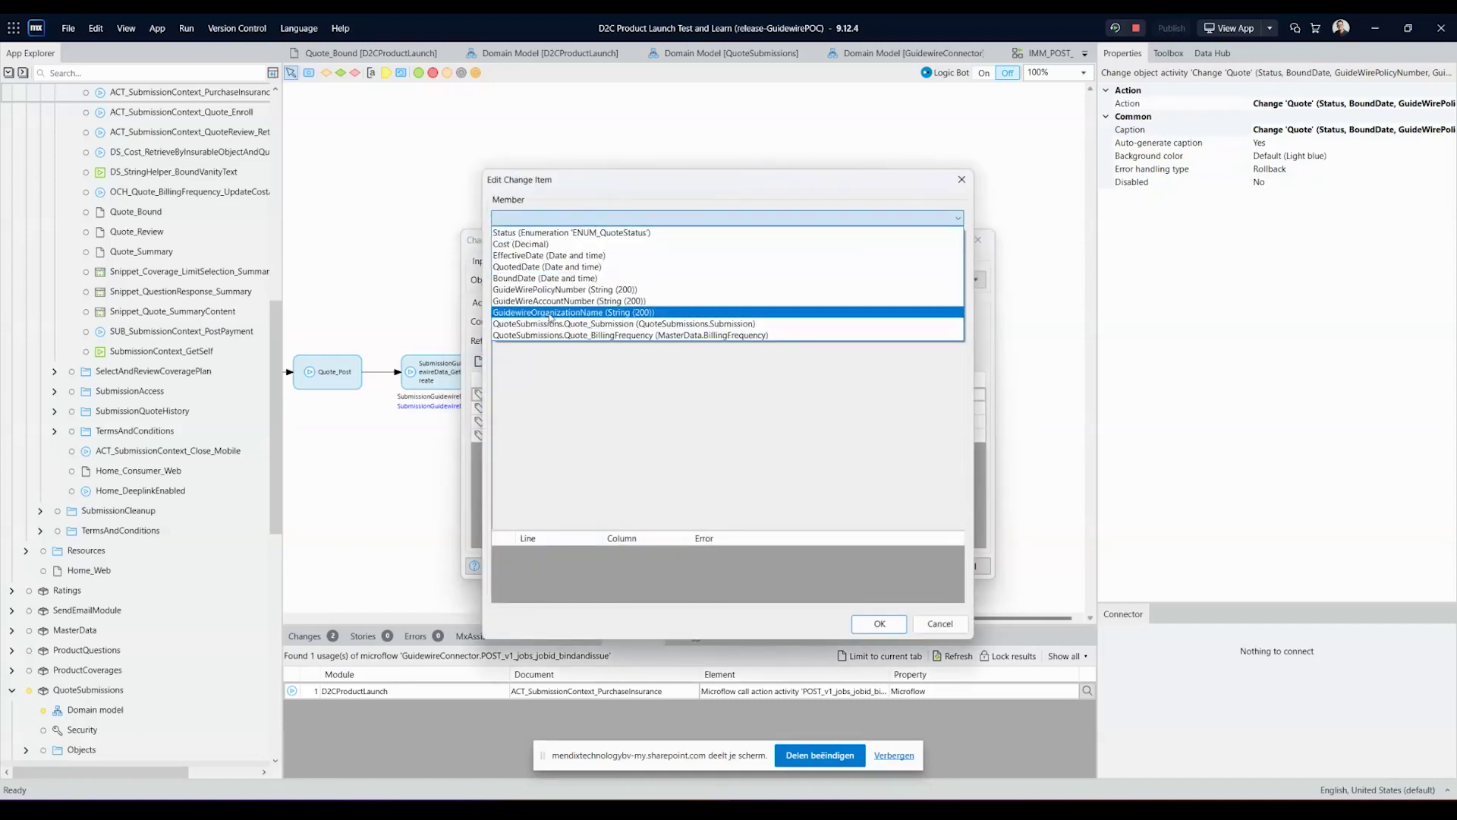
left_click(554, 312)
left_click(571, 370)
type("$")
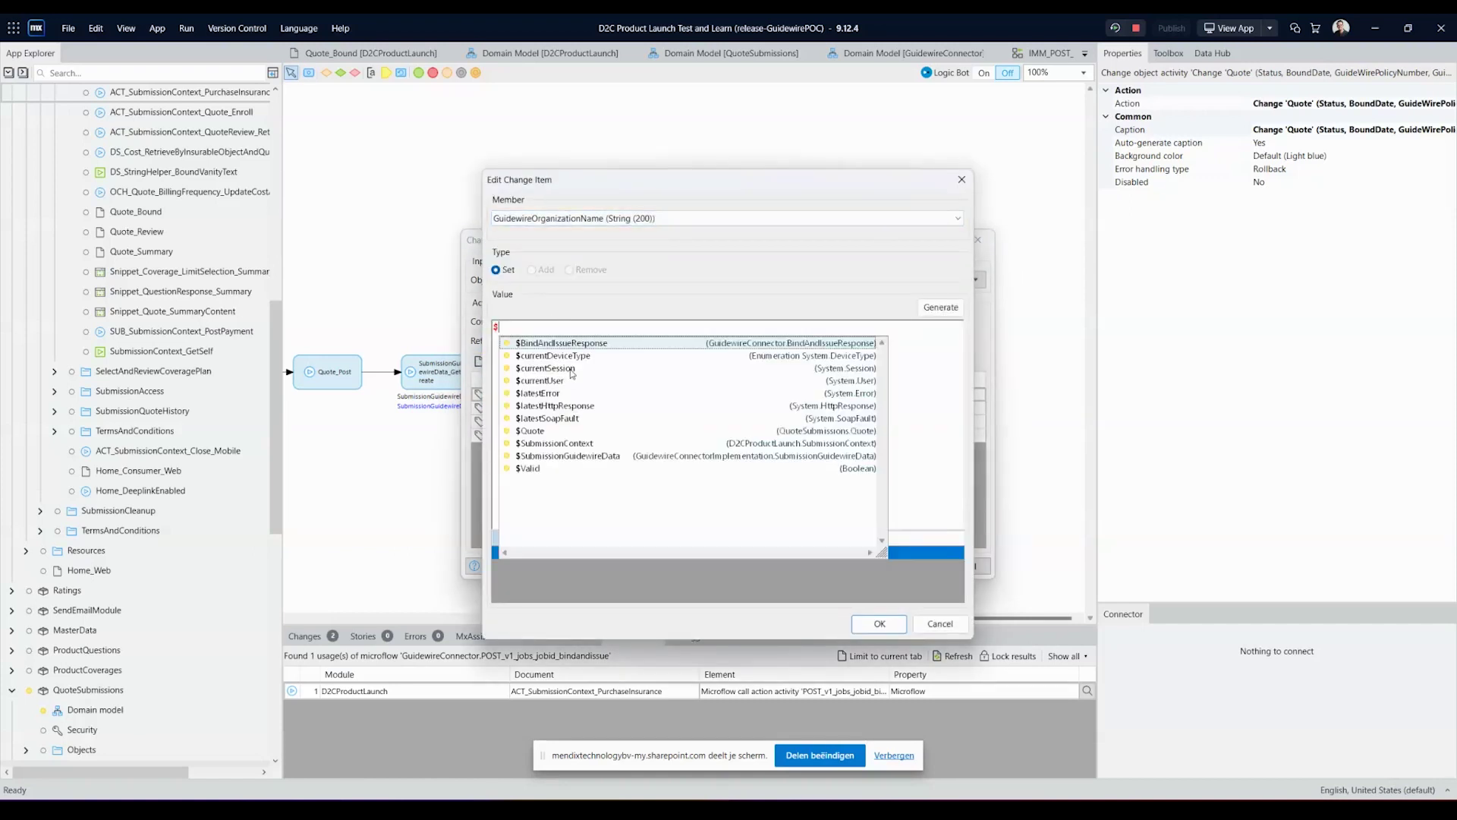
type("res")
key("Down")
key("Return")
type("/")
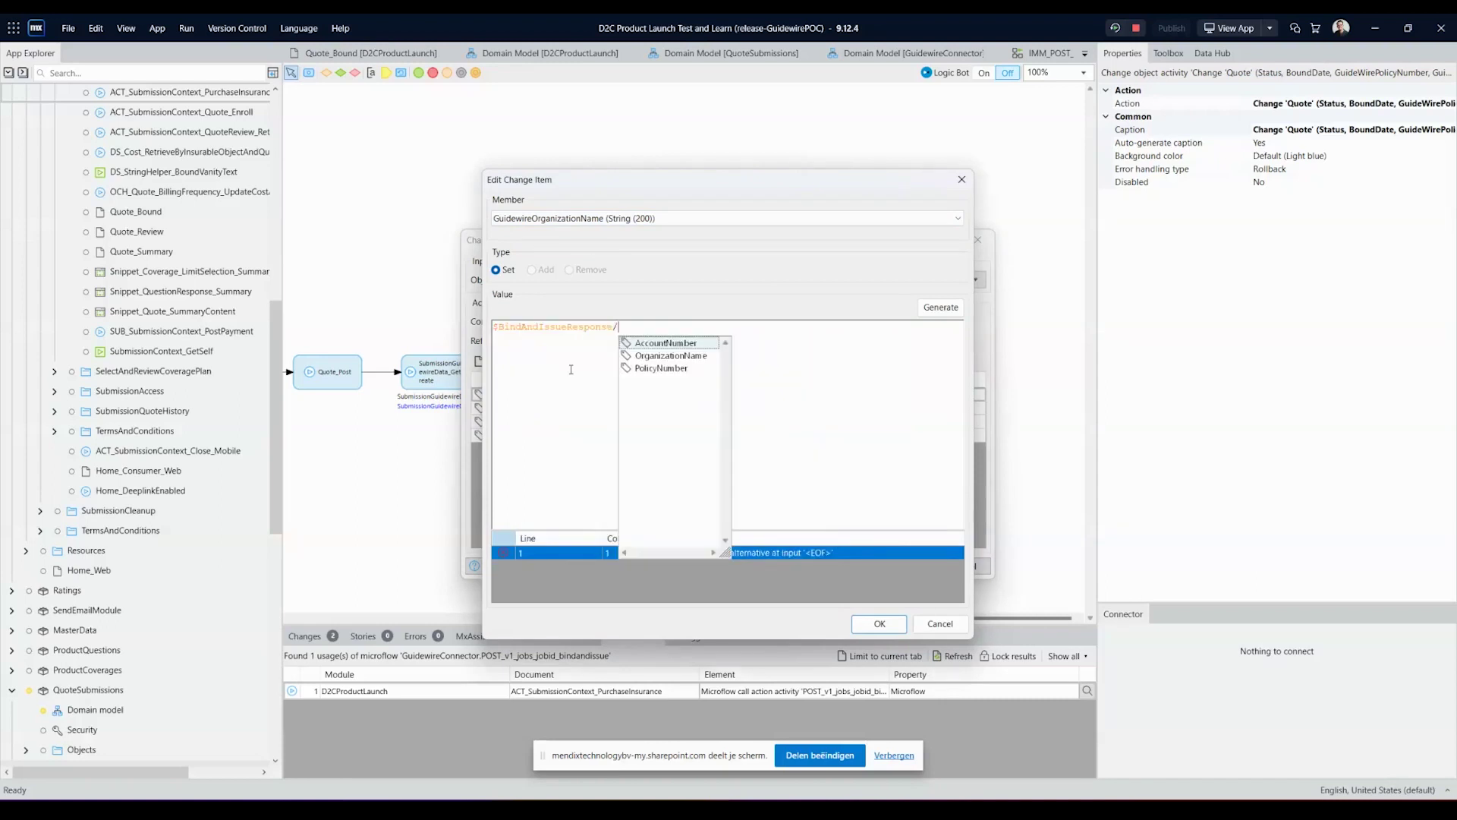
double_click(661, 357)
left_click(874, 621)
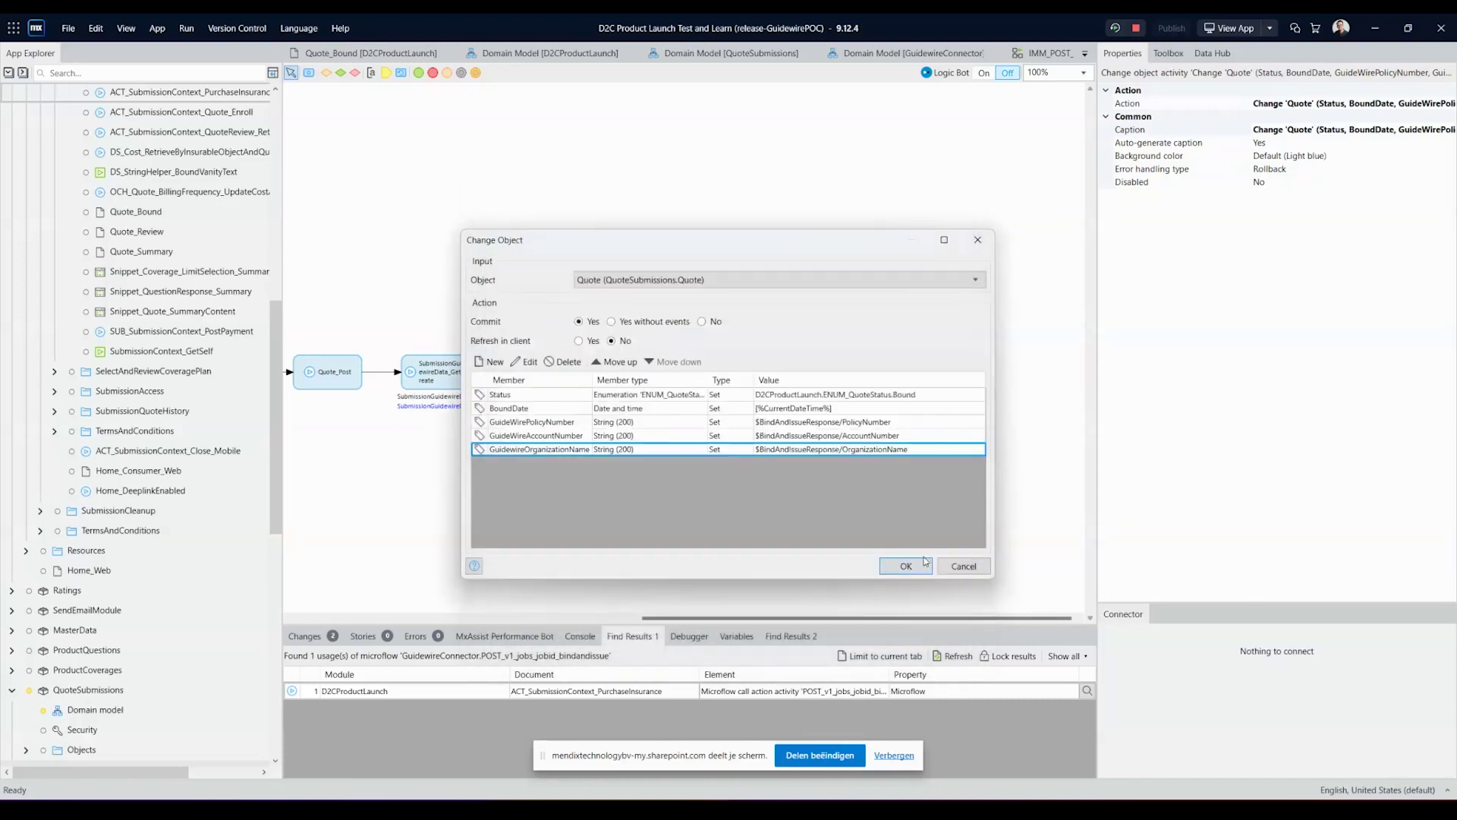
left_click(925, 564)
left_click(680, 275)
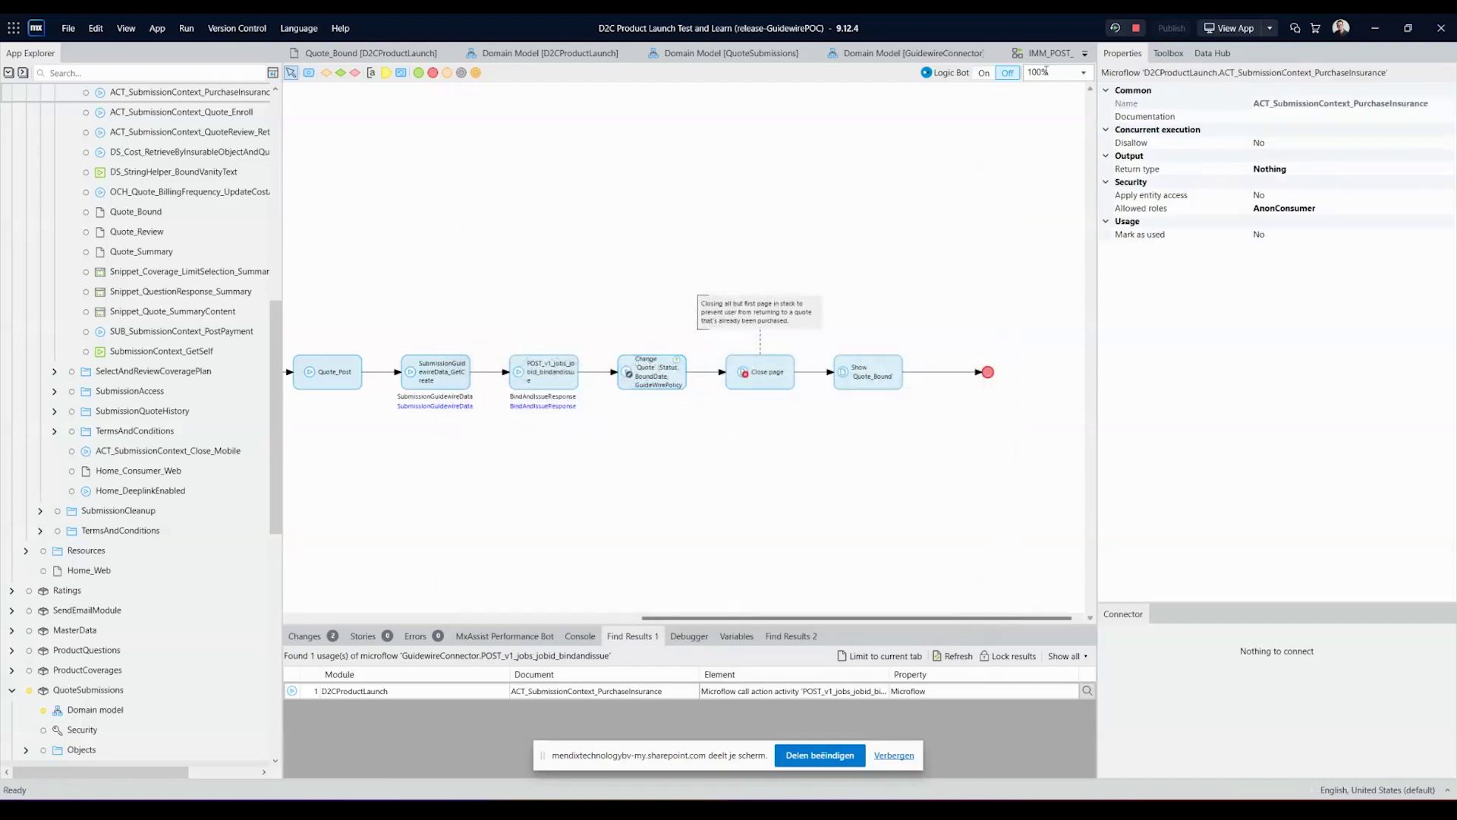
- Switch to the Quote_Bound page and select the account number section's container9
left_click(1085, 53)
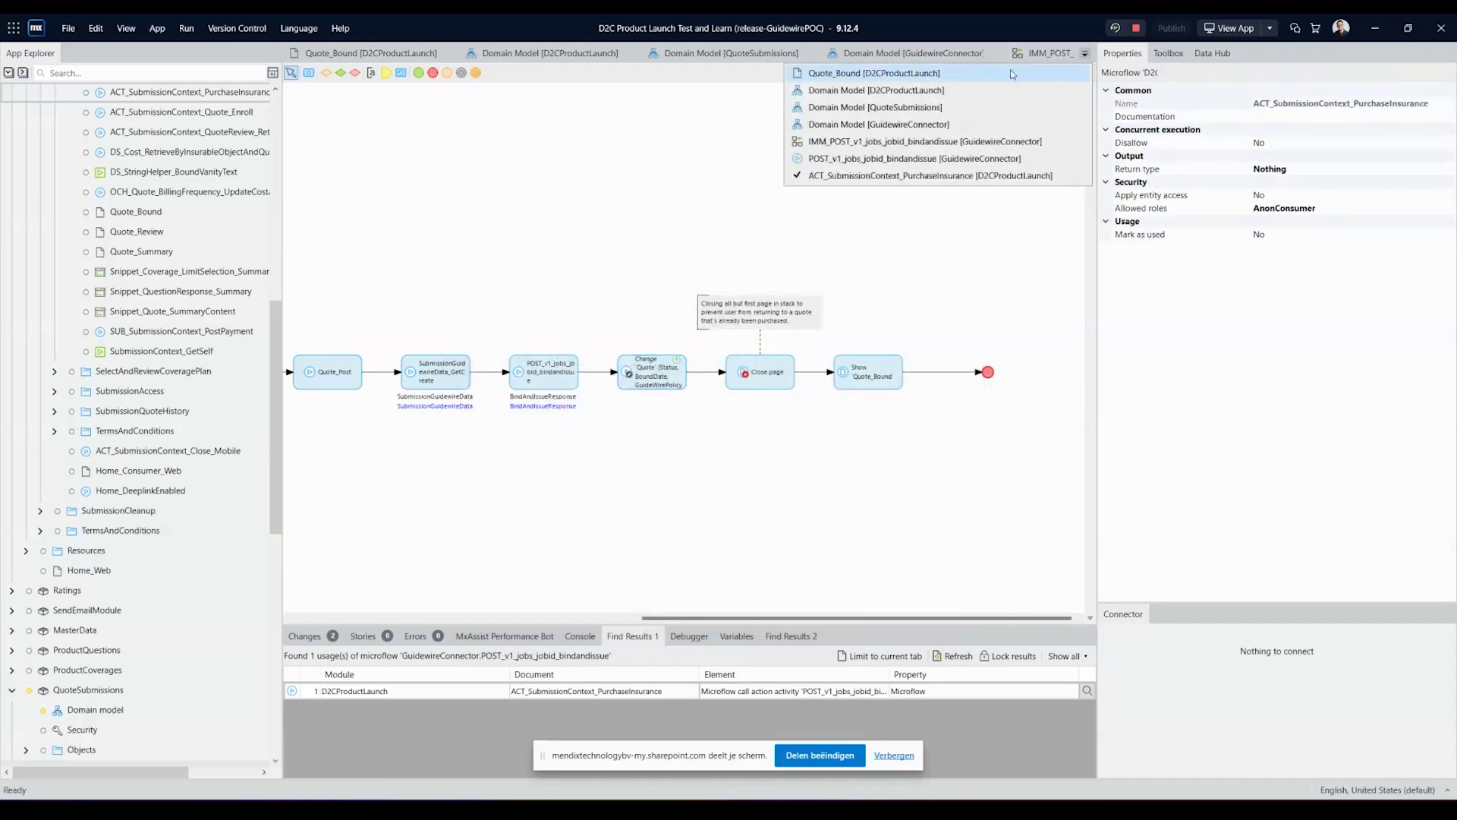
left_click(873, 73)
left_click(347, 403)
left_click(346, 370)
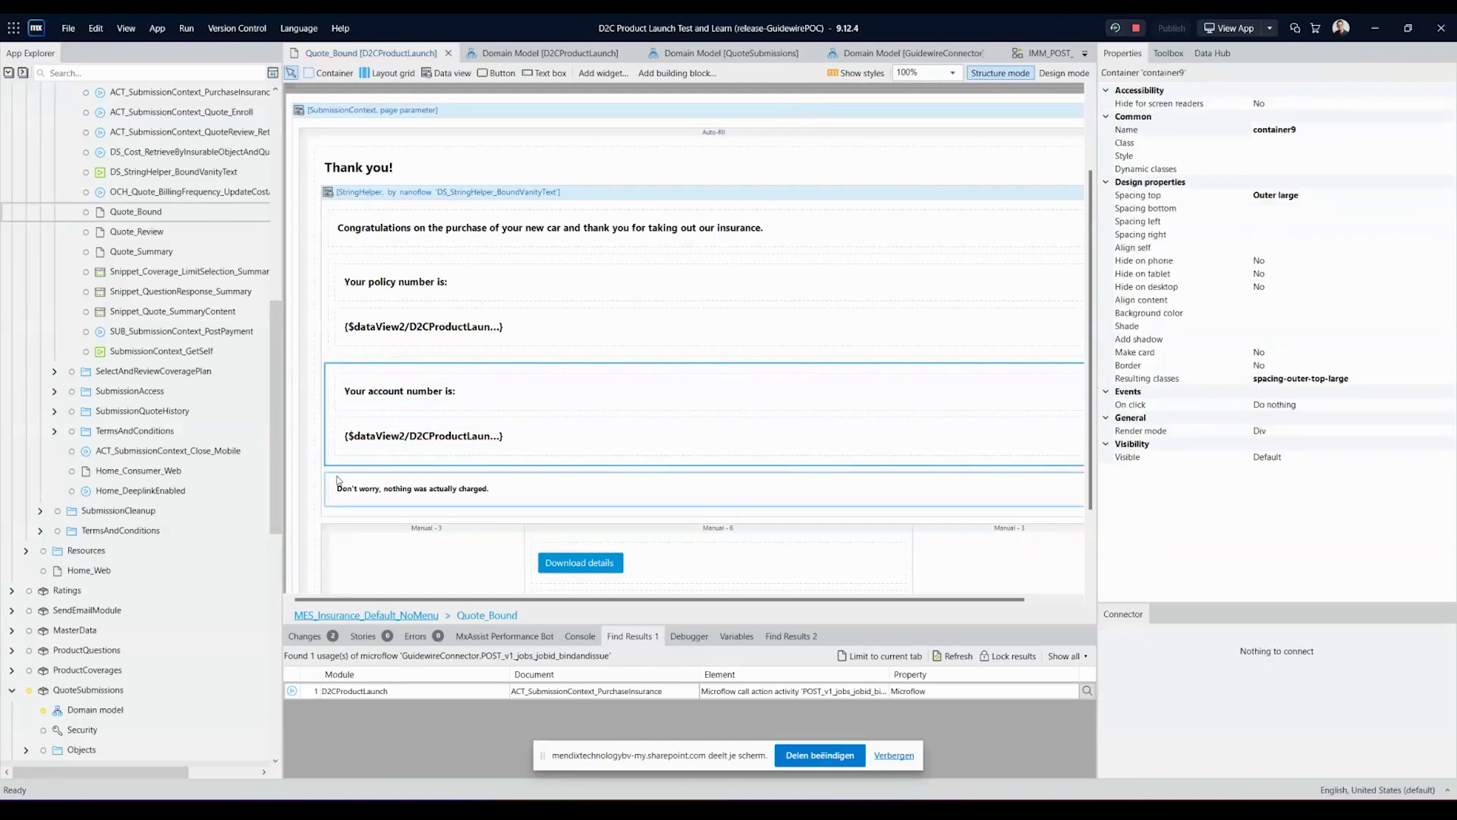